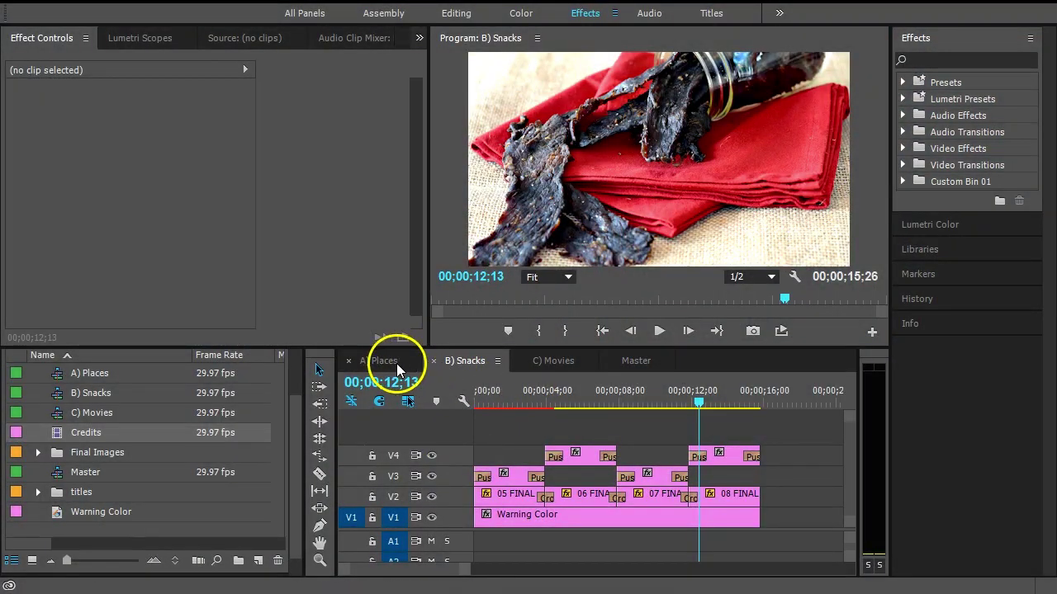
- Preview the A) Places sequence around four seconds and the end of B) Snacks
{"action": "left_click", "coordinate": [397, 369]}
{"action": "left_click_drag", "start_coordinate": [495, 390], "coordinate": [773, 396]}
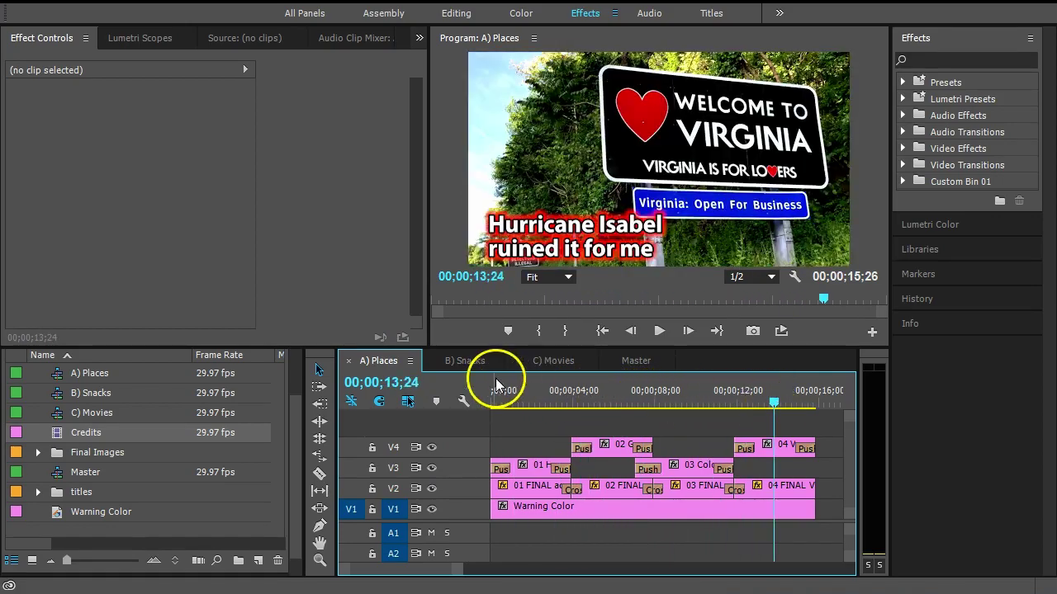
{"action": "left_click", "coordinate": [473, 364]}
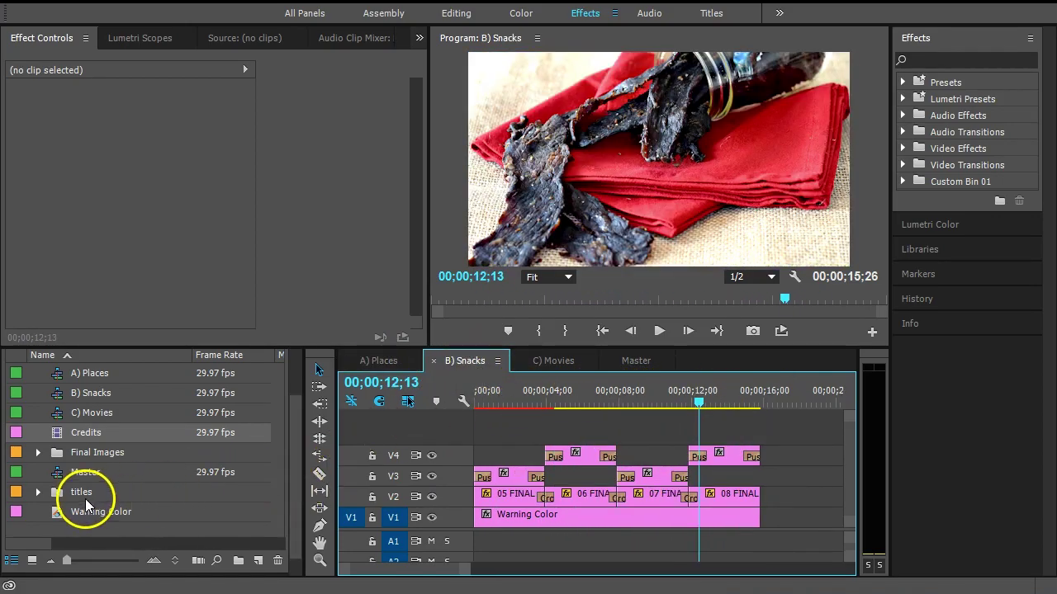
{"action": "left_click_drag", "start_coordinate": [581, 402], "coordinate": [775, 396]}
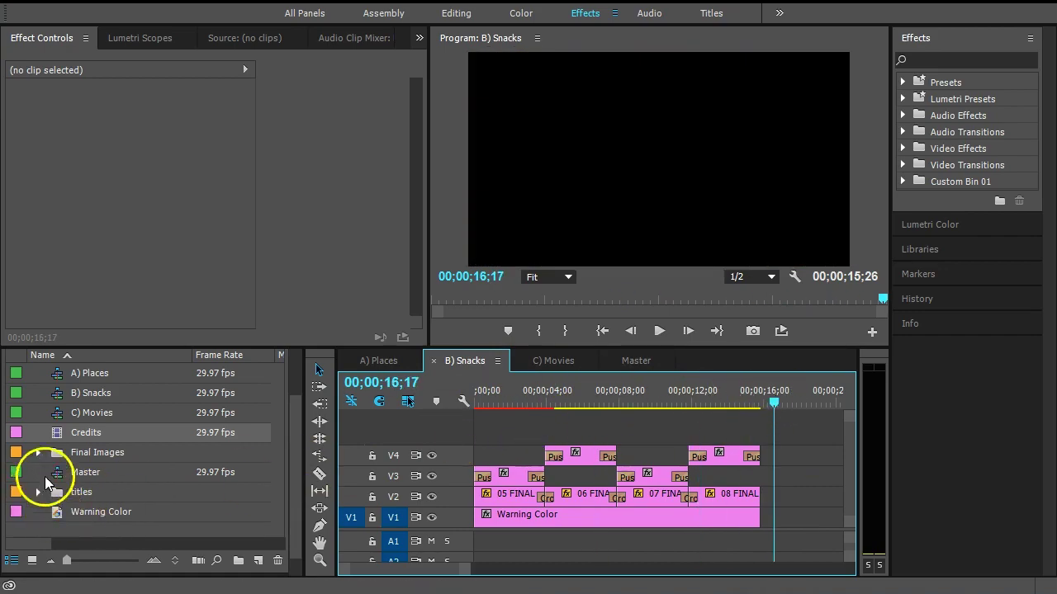
- Open the Credits title in the title editor, adjust it, and close it
{"action": "double_click", "coordinate": [57, 435]}
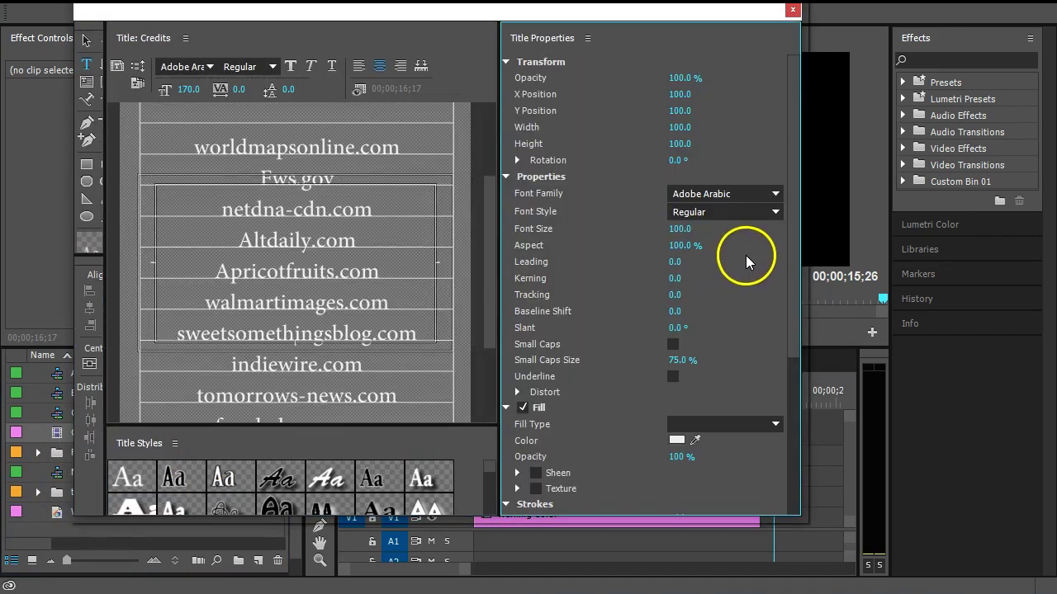
{"action": "left_click_drag", "start_coordinate": [493, 192], "coordinate": [484, 143]}
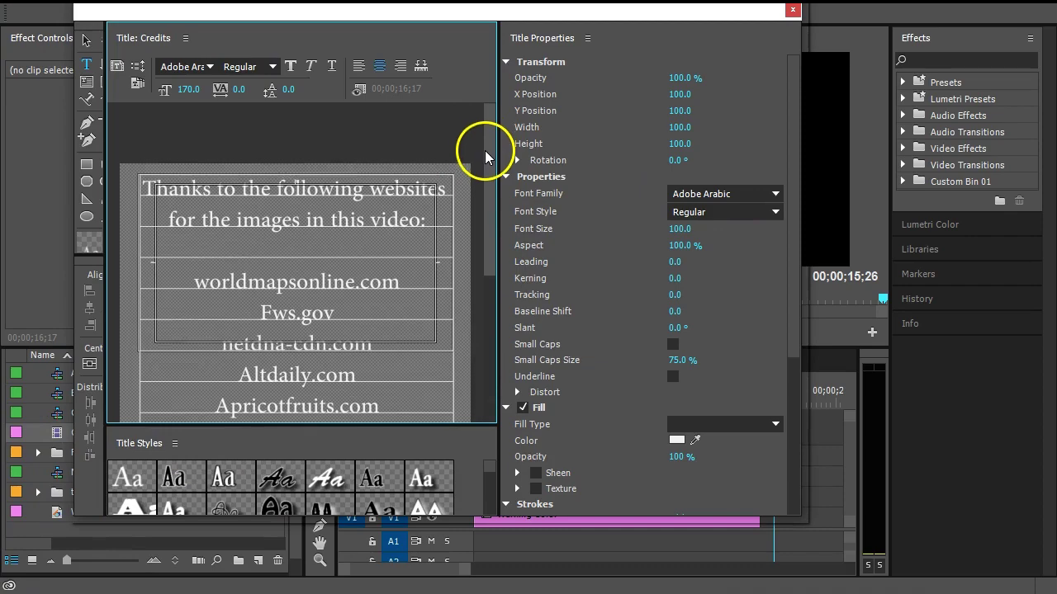
{"action": "mouse_move", "coordinate": [486, 189]}
{"action": "left_mouse_down"}
{"action": "mouse_move", "coordinate": [495, 307]}
{"action": "mouse_move", "coordinate": [493, 297]}
{"action": "left_mouse_up"}
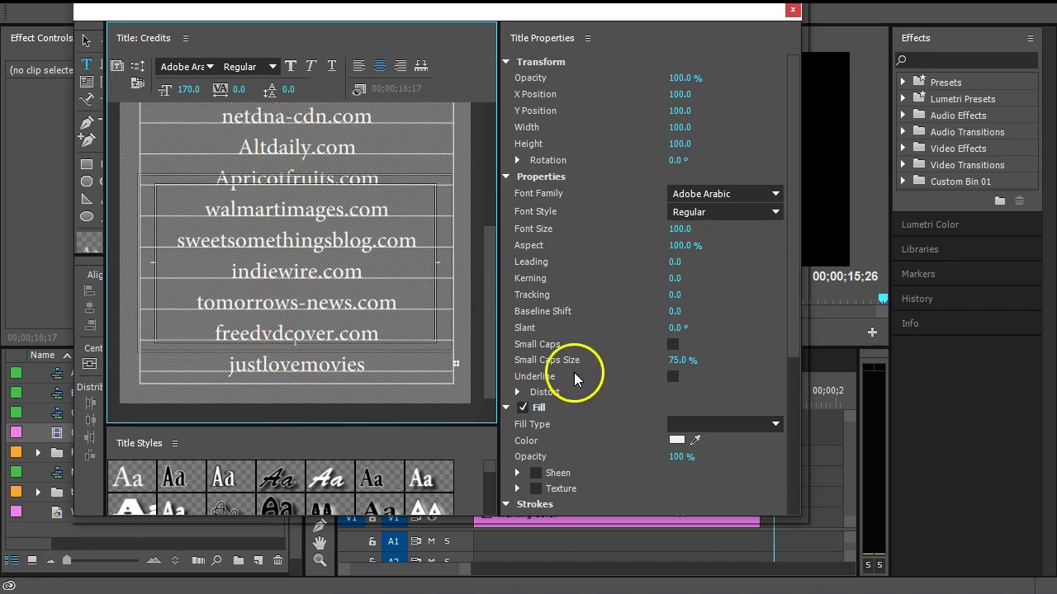
{"action": "left_click", "coordinate": [792, 12]}
- Rewind B) Snacks and A) Places to their first frames, then switch to the Master sequence
{"action": "mouse_move", "coordinate": [494, 392]}
{"action": "left_mouse_down"}
{"action": "mouse_move", "coordinate": [515, 393]}
{"action": "mouse_move", "coordinate": [464, 408]}
{"action": "left_mouse_up"}
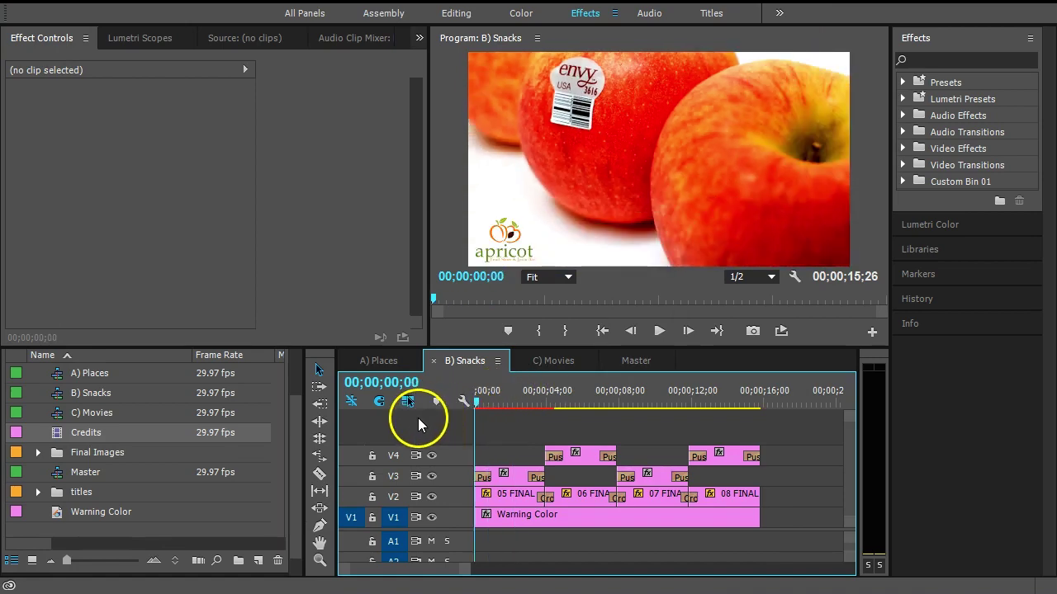
{"action": "left_click", "coordinate": [382, 362]}
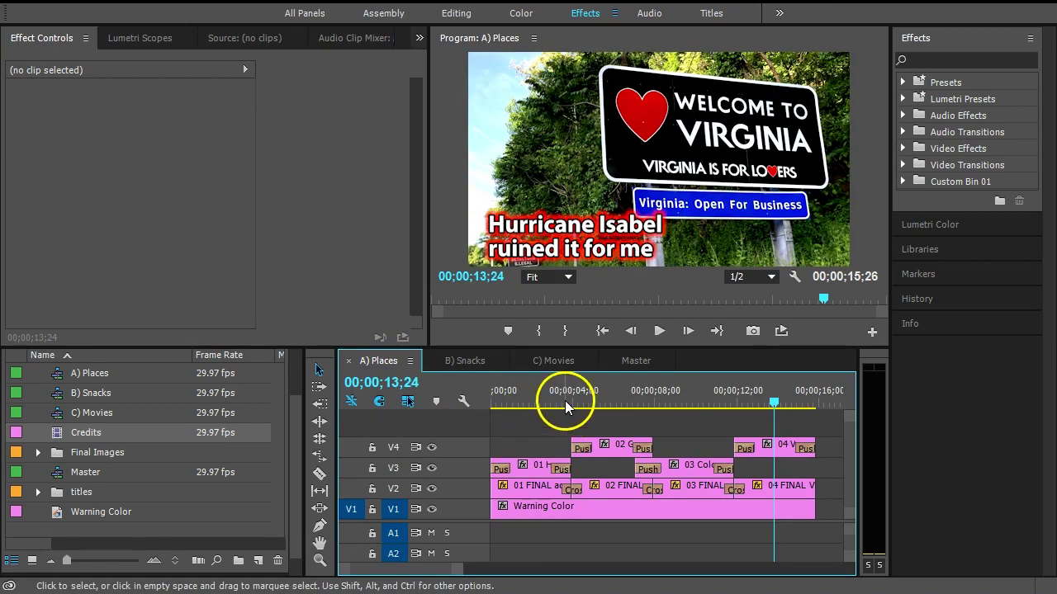
{"action": "left_click_drag", "start_coordinate": [564, 394], "coordinate": [493, 404]}
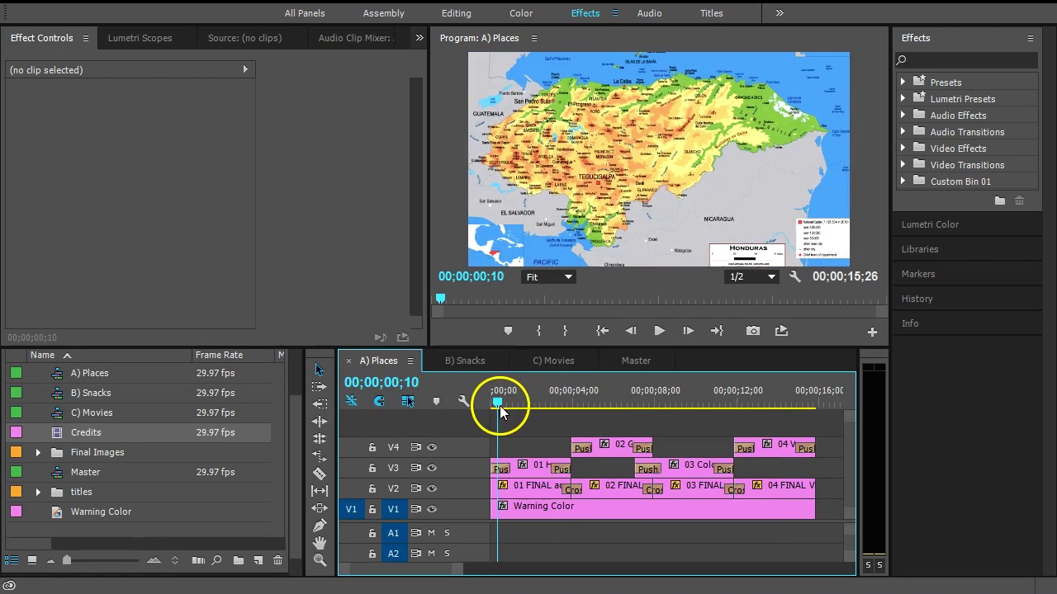
{"action": "left_click", "coordinate": [632, 363]}
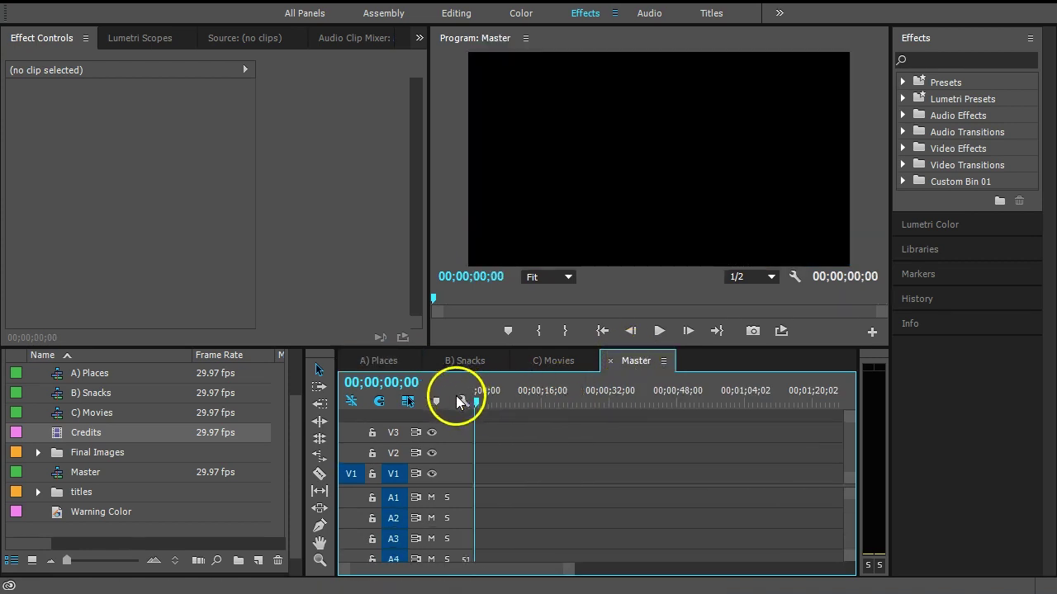
- Create a new title named 'Intro' via New Item > Title
{"action": "left_click", "coordinate": [259, 560]}
{"action": "left_click", "coordinate": [316, 416]}
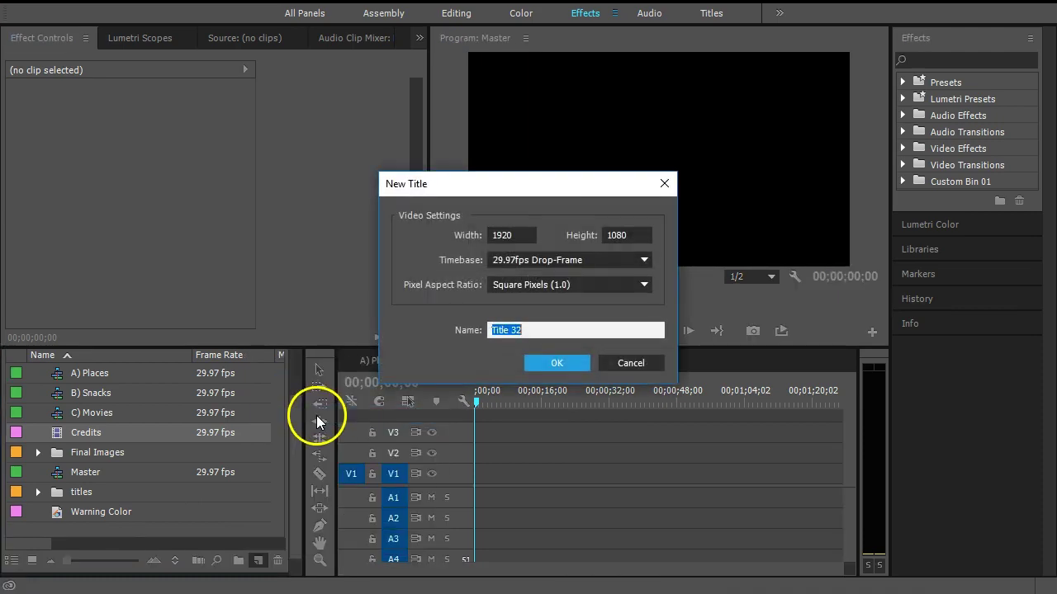
{"action": "type", "text": "Intro"}
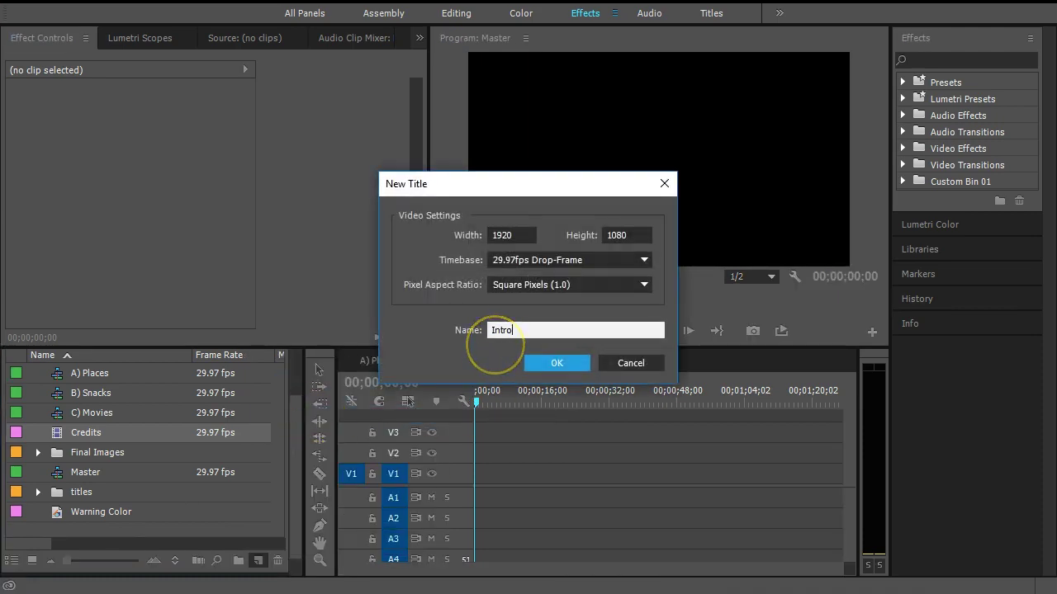
{"action": "key", "text": "Return"}
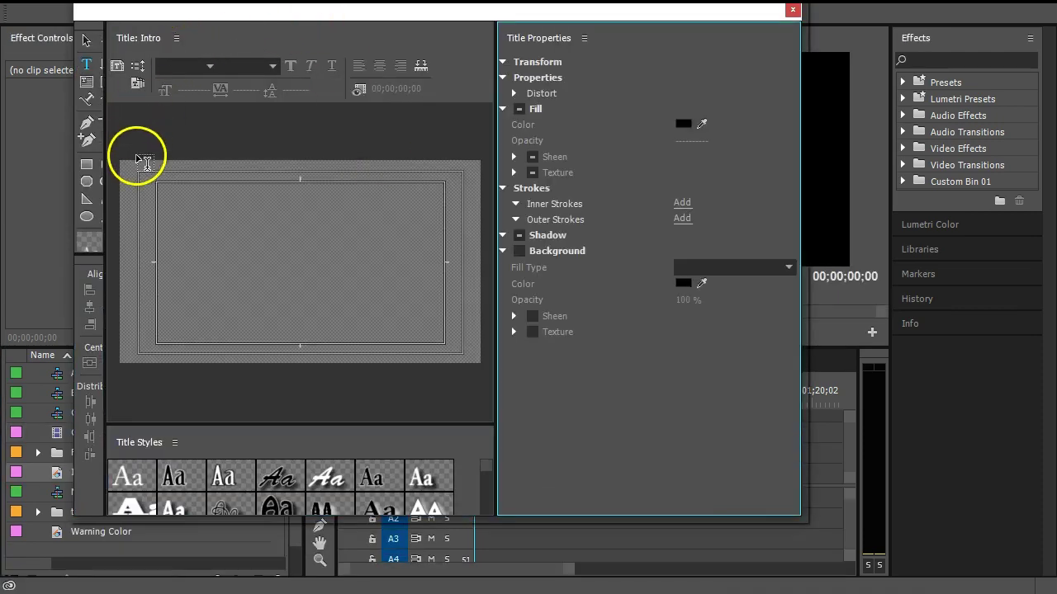
{"action": "left_click_drag", "start_coordinate": [140, 173], "coordinate": [462, 354]}
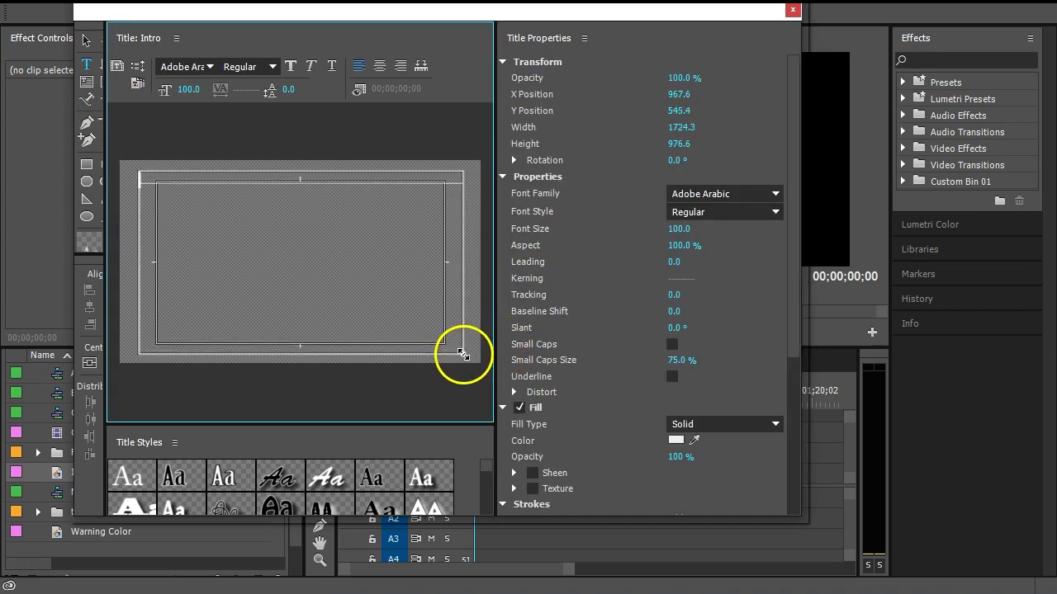
{"action": "left_click_drag", "start_coordinate": [462, 353], "coordinate": [464, 352]}
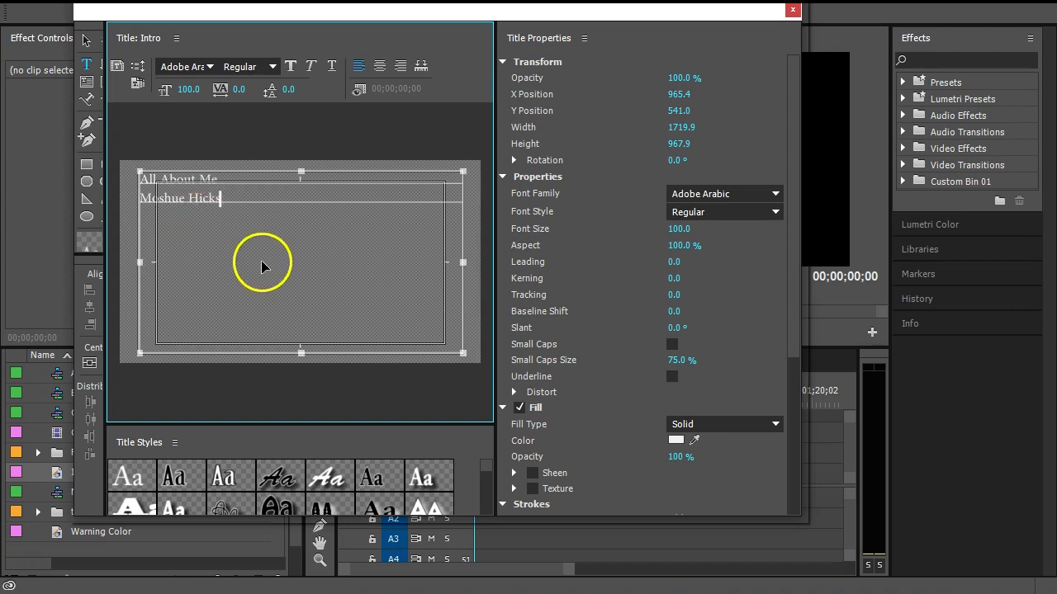
{"action": "key", "text": "ctrl+a"}
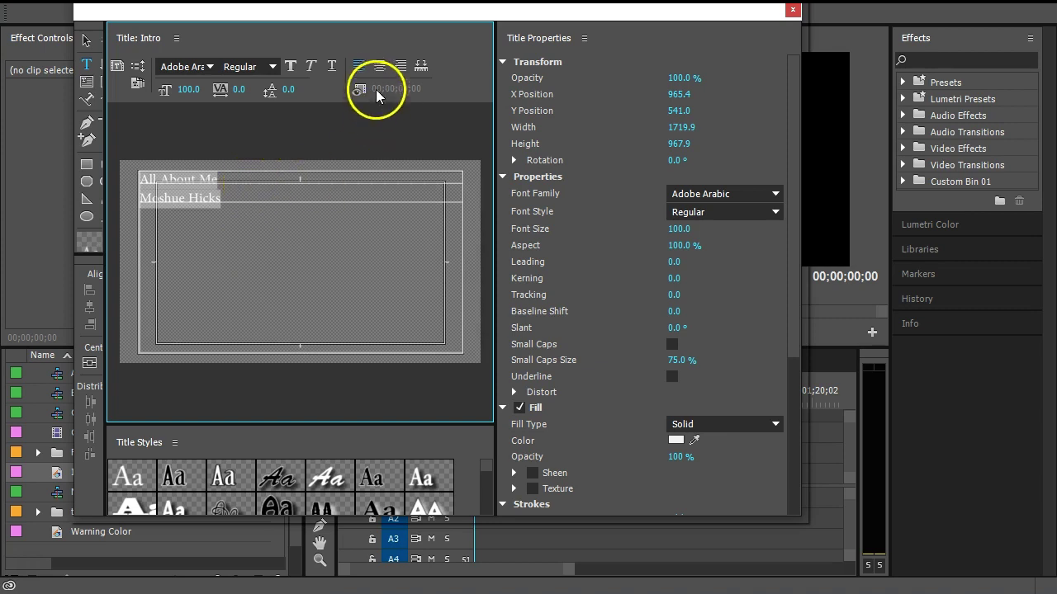
{"action": "left_click", "coordinate": [378, 69]}
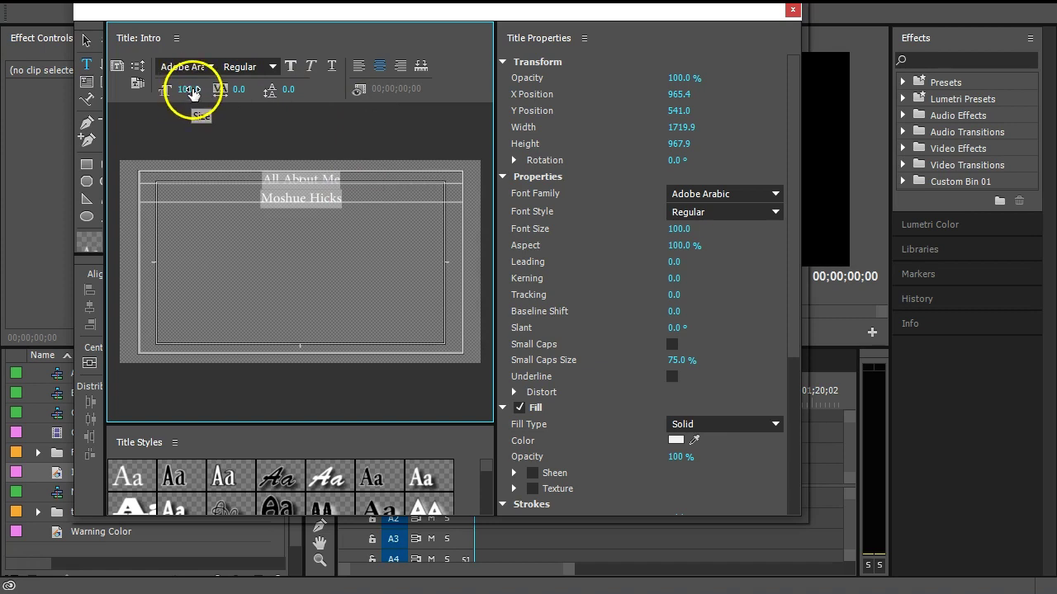
{"action": "left_click_drag", "start_coordinate": [188, 91], "coordinate": [446, 144]}
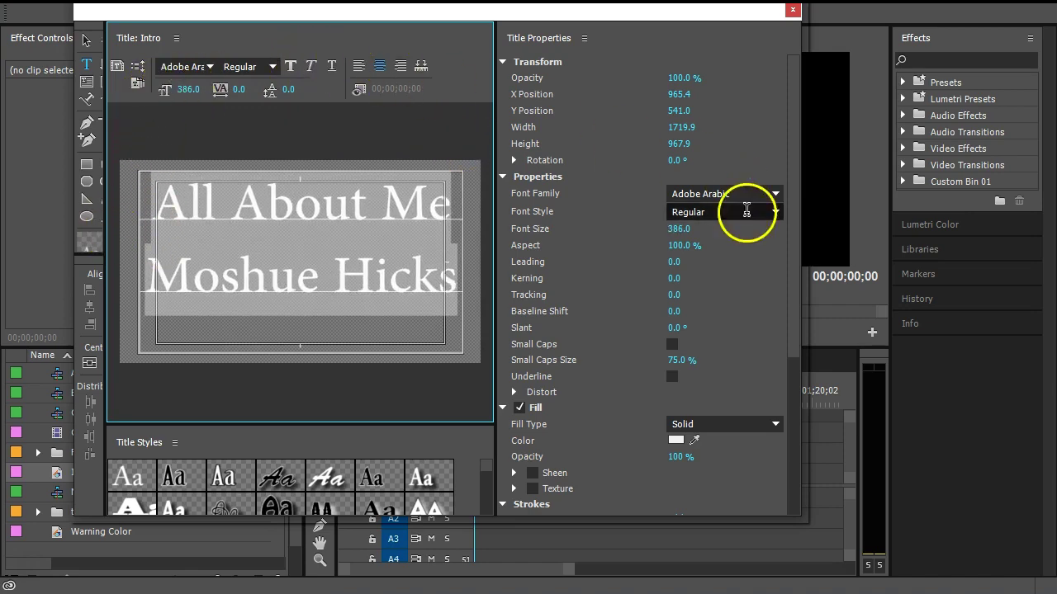
{"action": "left_click_drag", "start_coordinate": [798, 244], "coordinate": [803, 437]}
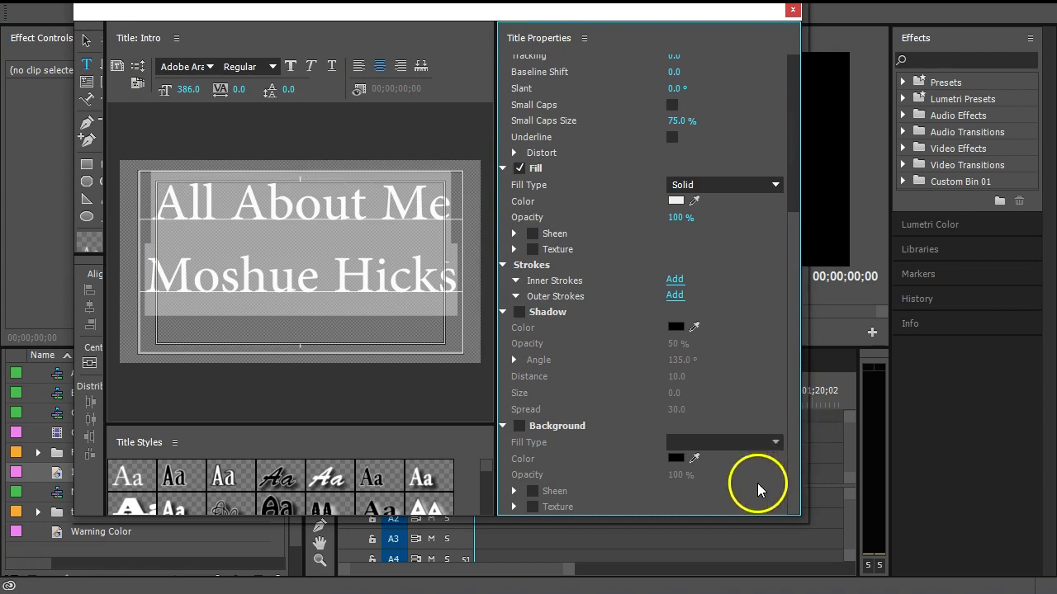
- Turn on the title background and set its colour to dark olive
{"action": "left_click", "coordinate": [520, 426]}
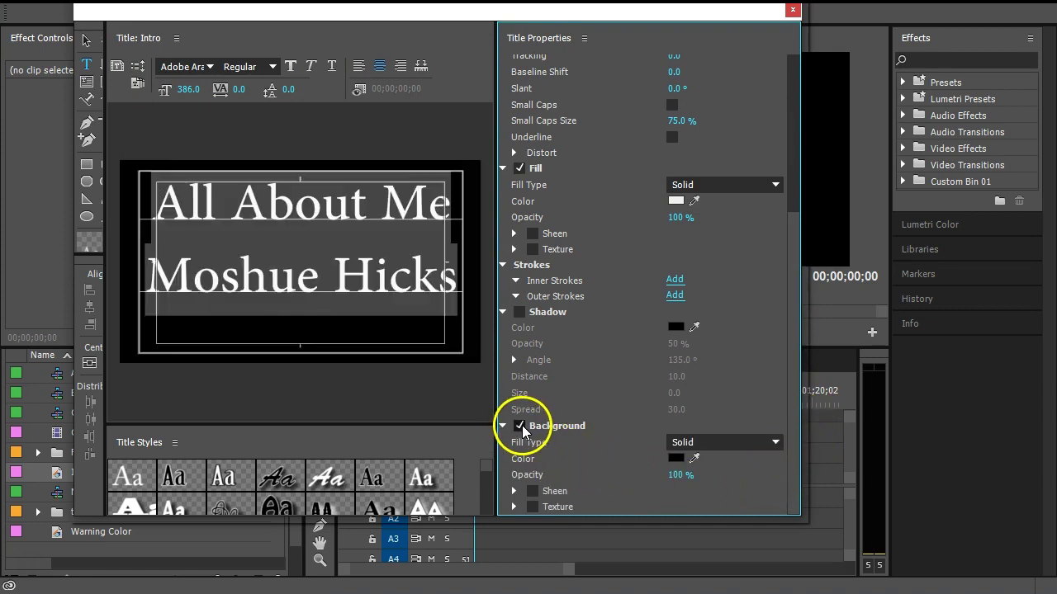
{"action": "left_click", "coordinate": [675, 459]}
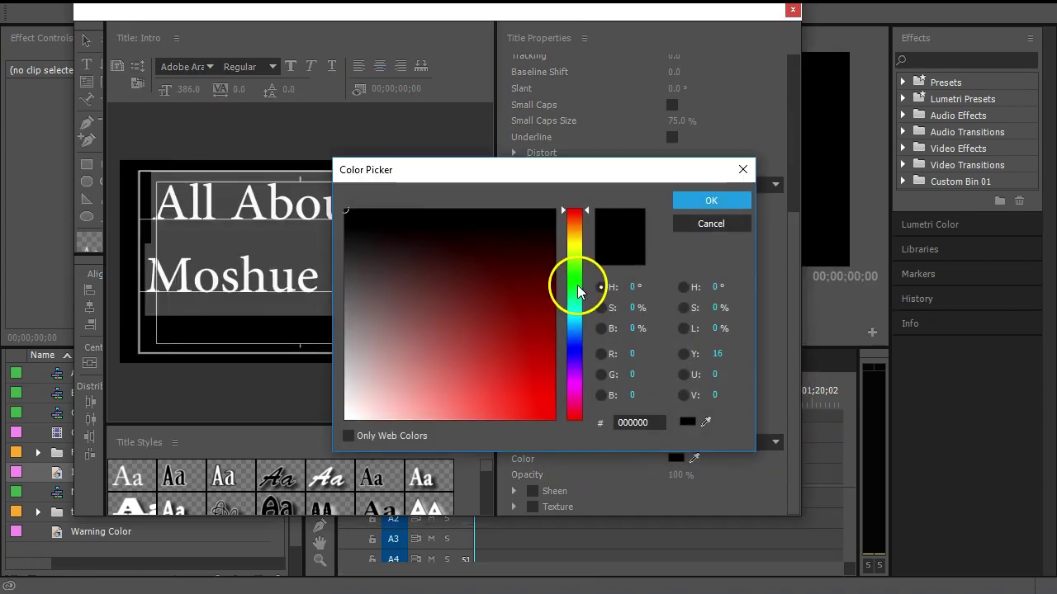
{"action": "left_click", "coordinate": [575, 246]}
{"action": "left_click_drag", "start_coordinate": [534, 263], "coordinate": [559, 270]}
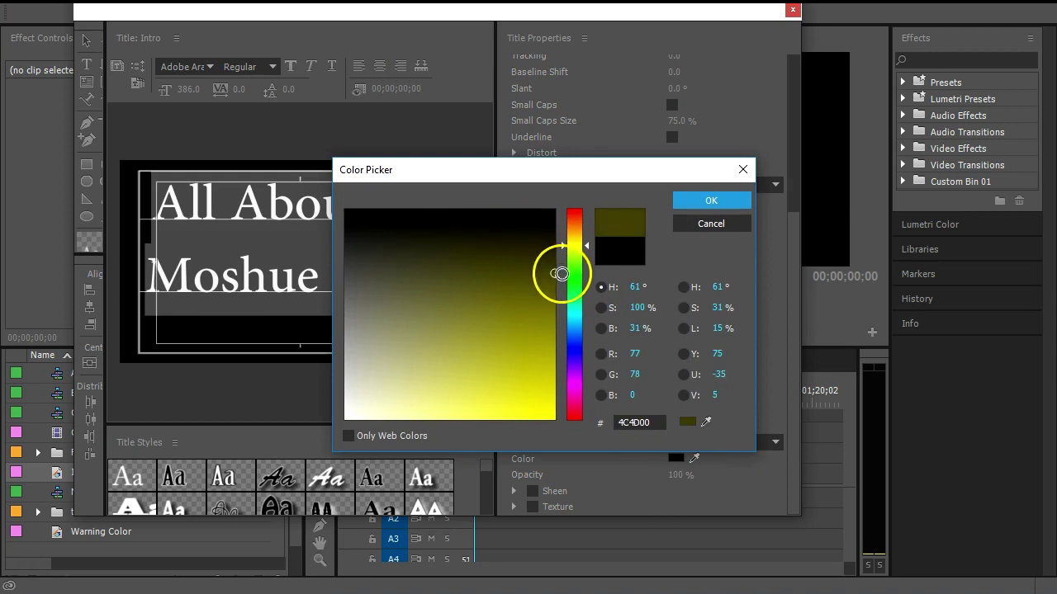
{"action": "left_click", "coordinate": [693, 208]}
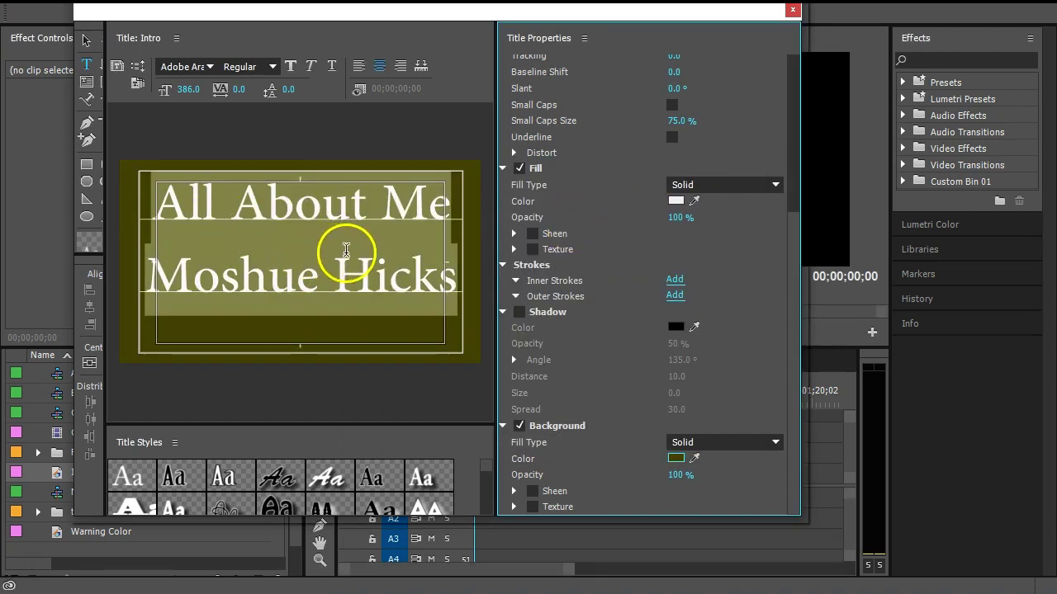
{"action": "left_click", "coordinate": [87, 40]}
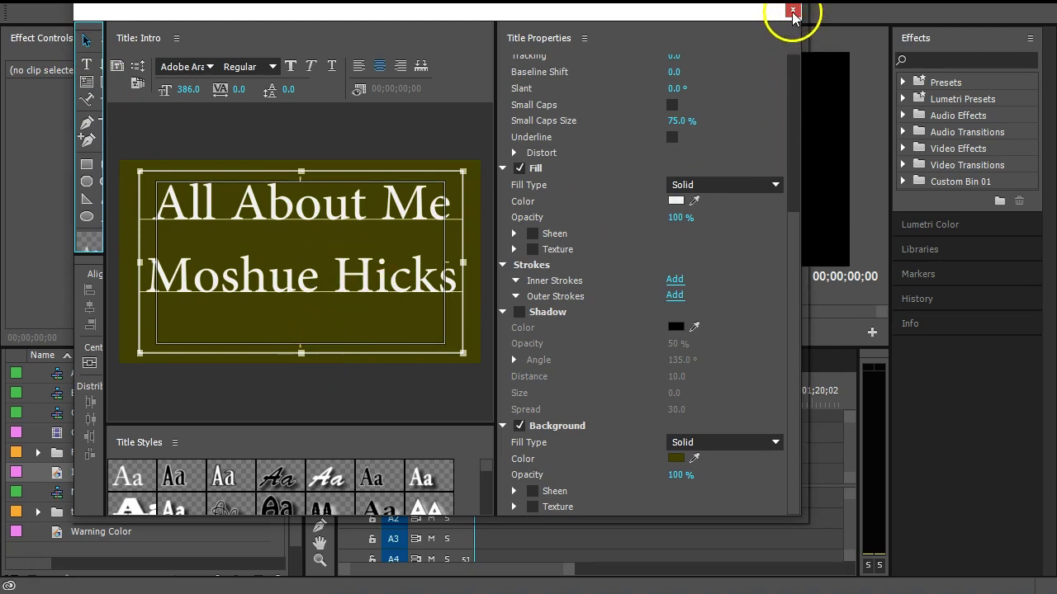
- Create 'A) Places' from the Intro design, with its text replaced by 'Places' and enlarged
{"action": "left_click", "coordinate": [118, 69]}
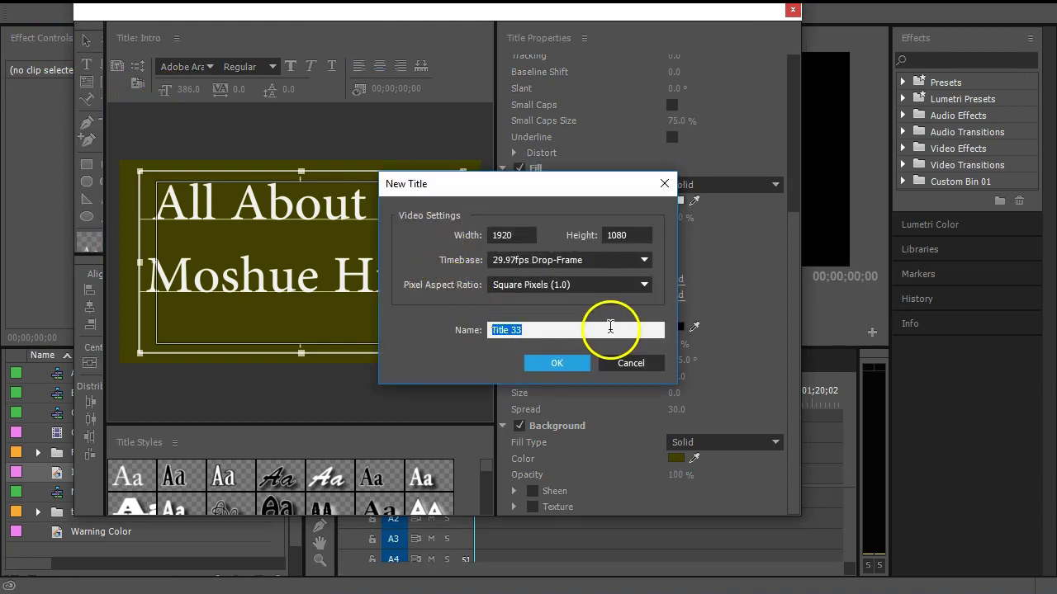
{"action": "type", "text": "A) Places"}
{"action": "key", "text": "Return"}
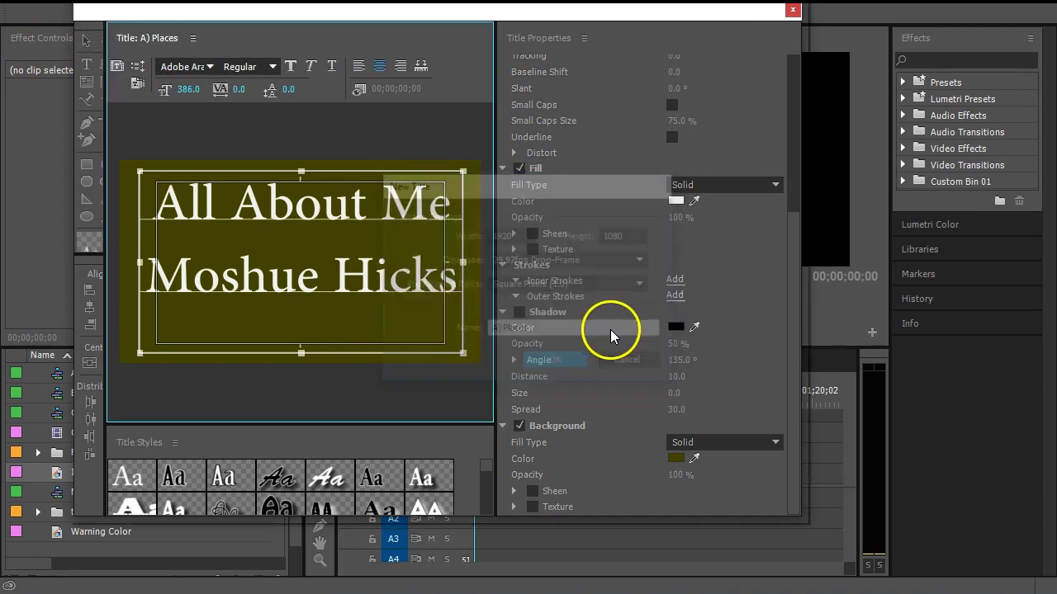
{"action": "left_click", "coordinate": [360, 278]}
{"action": "key", "text": "ctrl+a"}
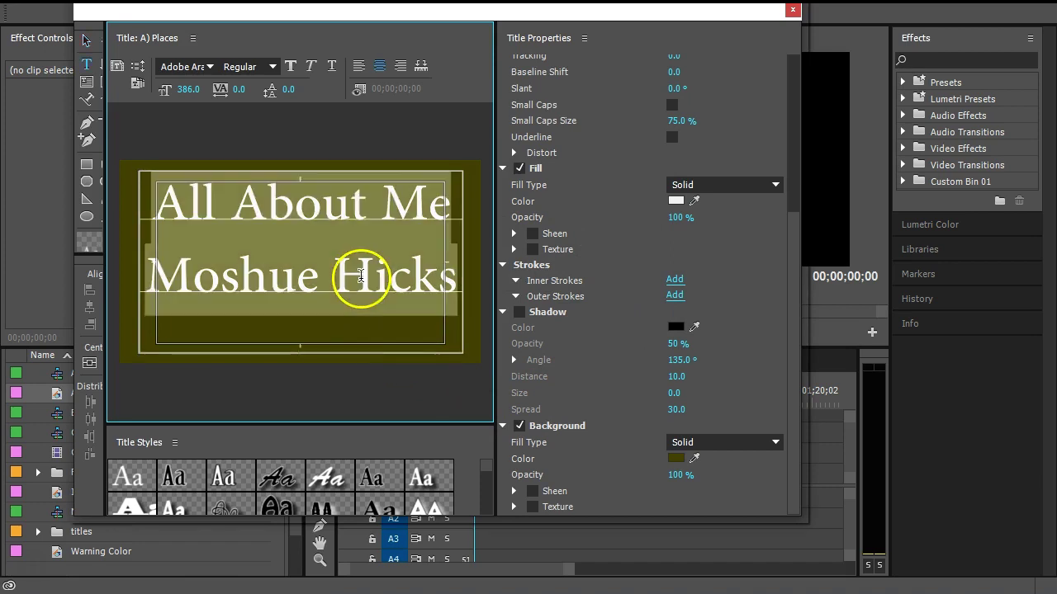
{"action": "type", "text": "Places"}
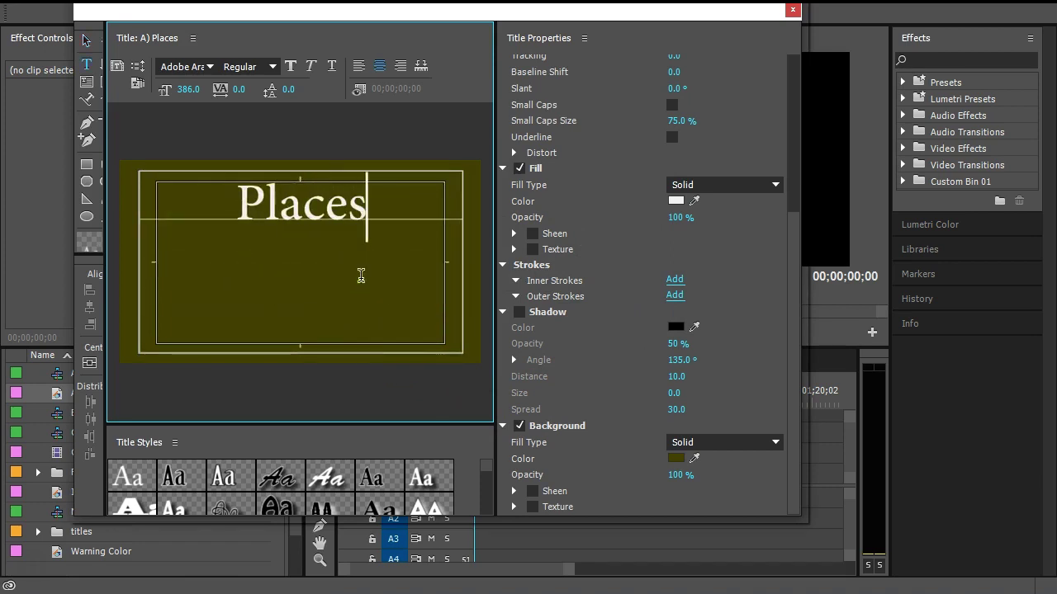
{"action": "mouse_move", "coordinate": [190, 88]}
{"action": "left_mouse_down"}
{"action": "mouse_move", "coordinate": [651, 168]}
{"action": "mouse_move", "coordinate": [633, 207]}
{"action": "mouse_move", "coordinate": [672, 173]}
{"action": "mouse_move", "coordinate": [195, 94]}
{"action": "left_mouse_up"}
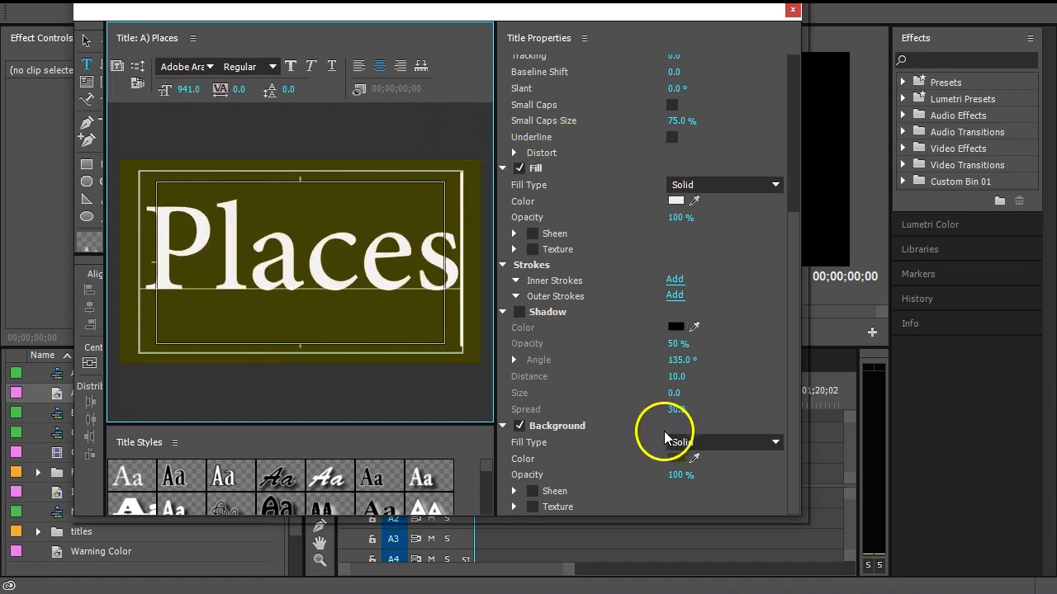
- Change the Places title's background colour to dark green
{"action": "left_click", "coordinate": [675, 458]}
{"action": "left_click", "coordinate": [574, 282]}
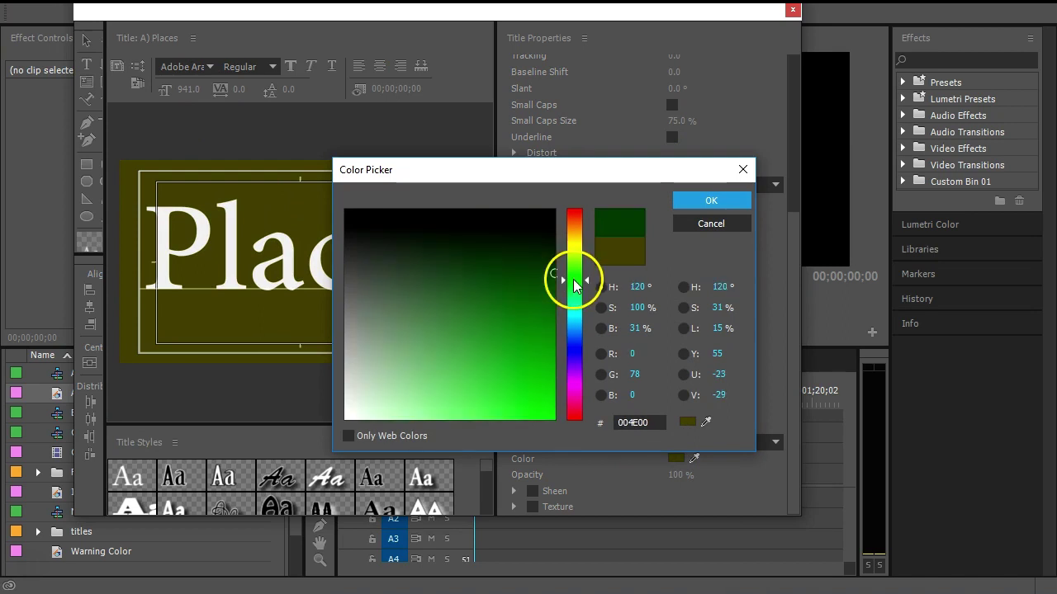
{"action": "left_click", "coordinate": [556, 278]}
{"action": "left_click", "coordinate": [675, 204]}
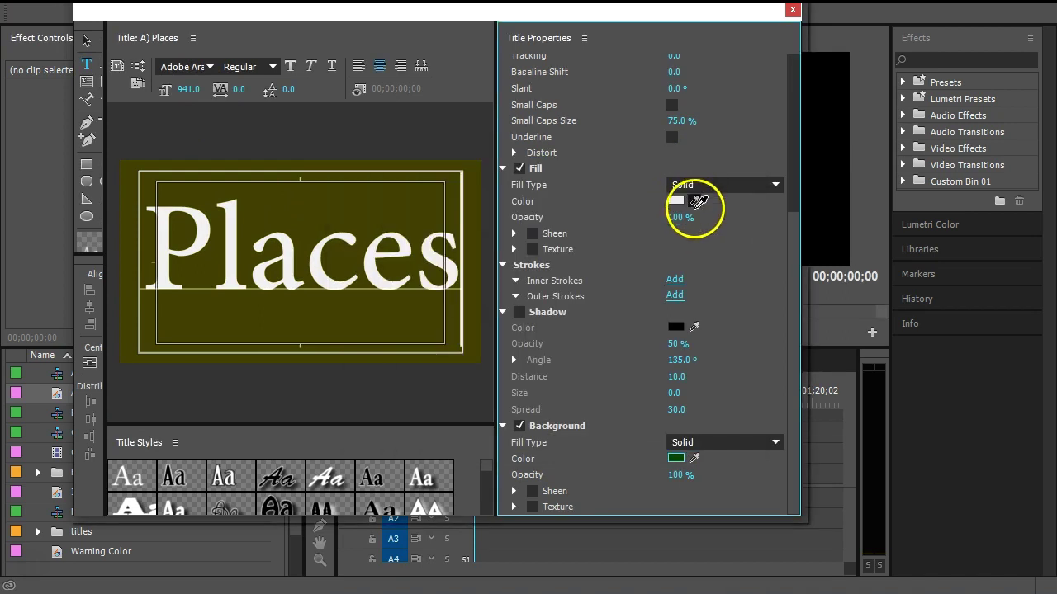
- Create the 'B) Snacks' title from Places, with its text 'Snacks' shrunk to fit
{"action": "left_click", "coordinate": [134, 69]}
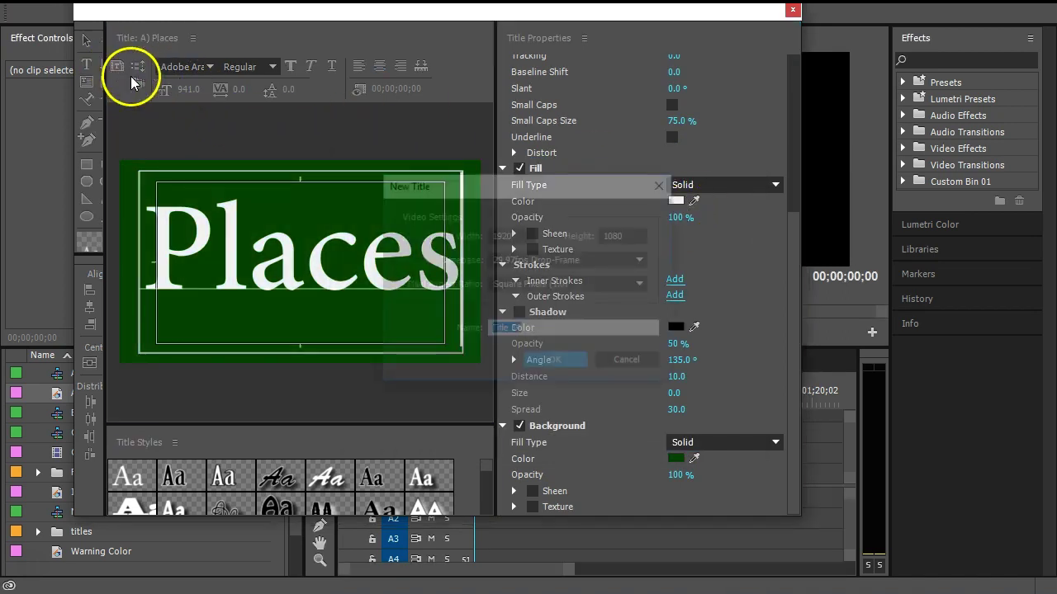
{"action": "type", "text": "B) Snacks"}
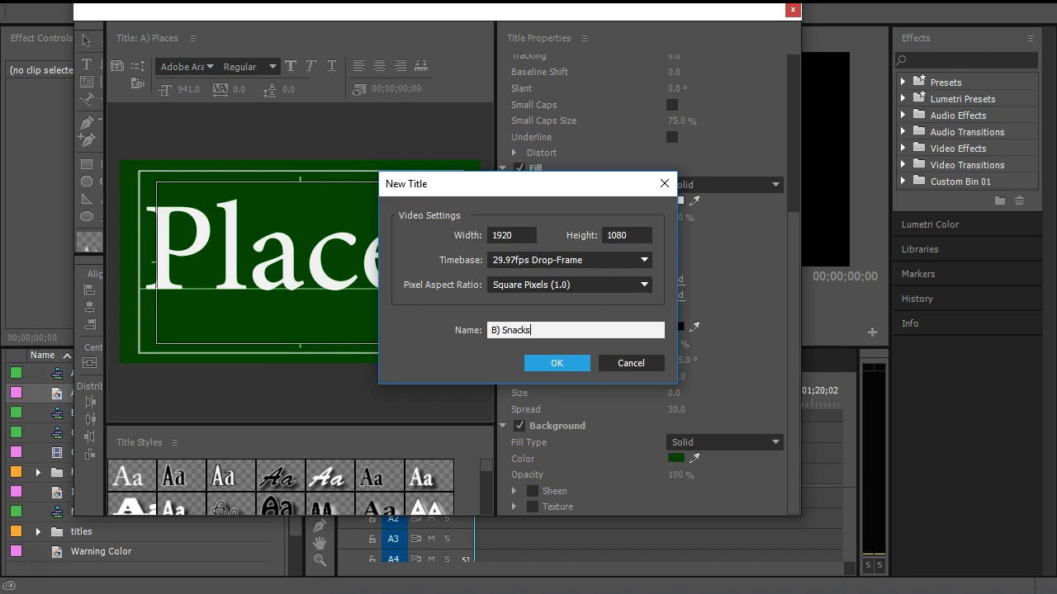
{"action": "key", "text": "Return"}
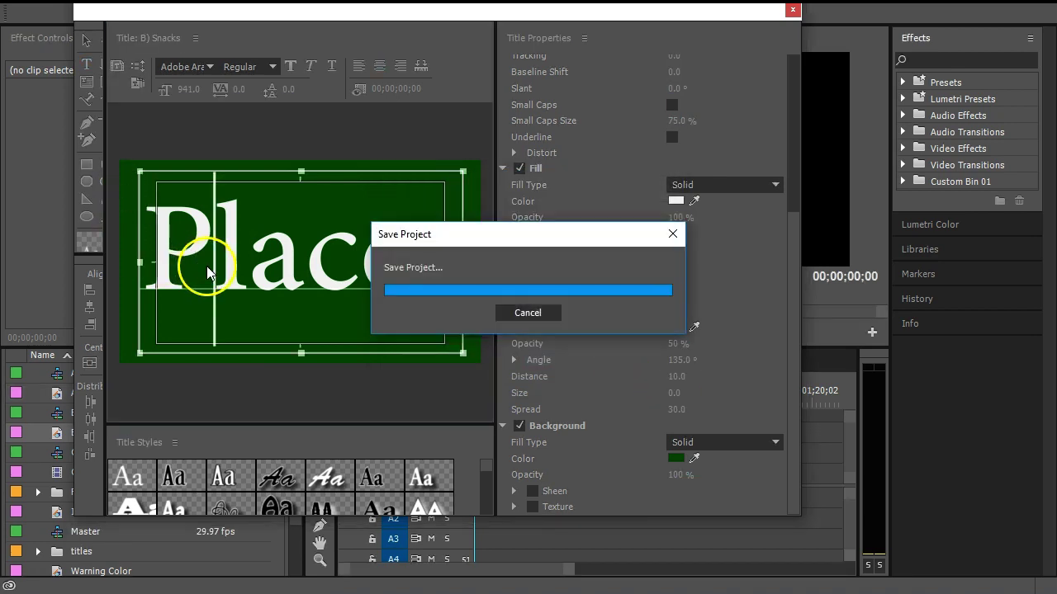
{"action": "type", "text": "Snack"}
{"action": "left_click_drag", "start_coordinate": [192, 89], "coordinate": [123, 106]}
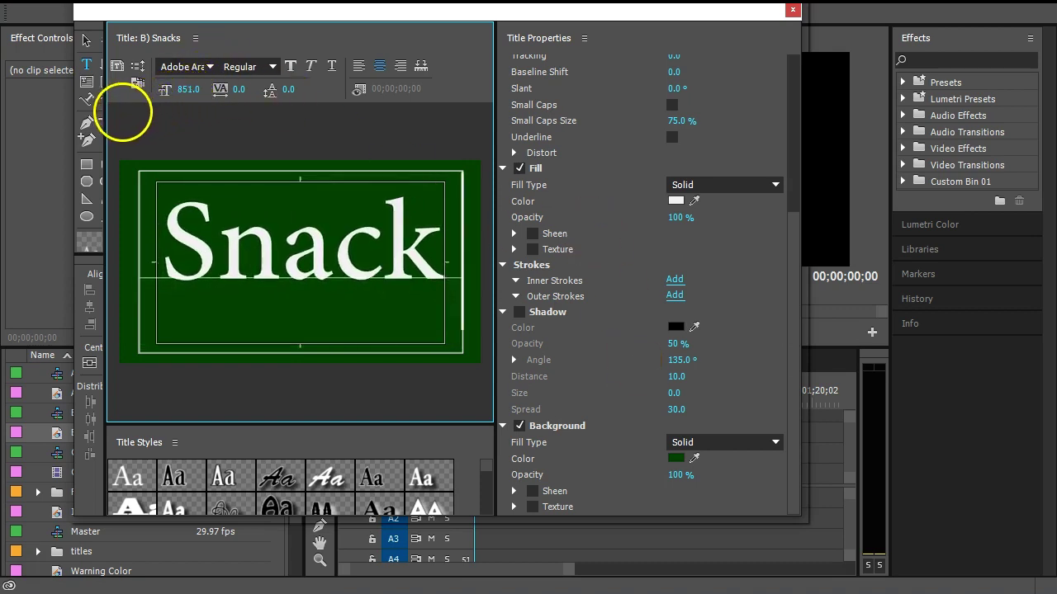
{"action": "type", "text": "s"}
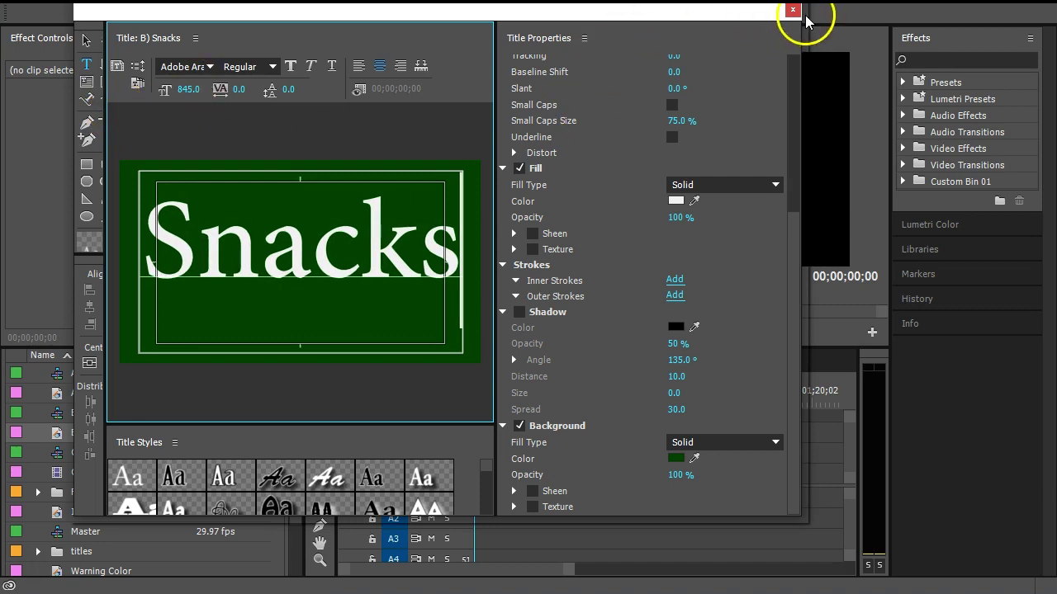
{"action": "left_click", "coordinate": [118, 66]}
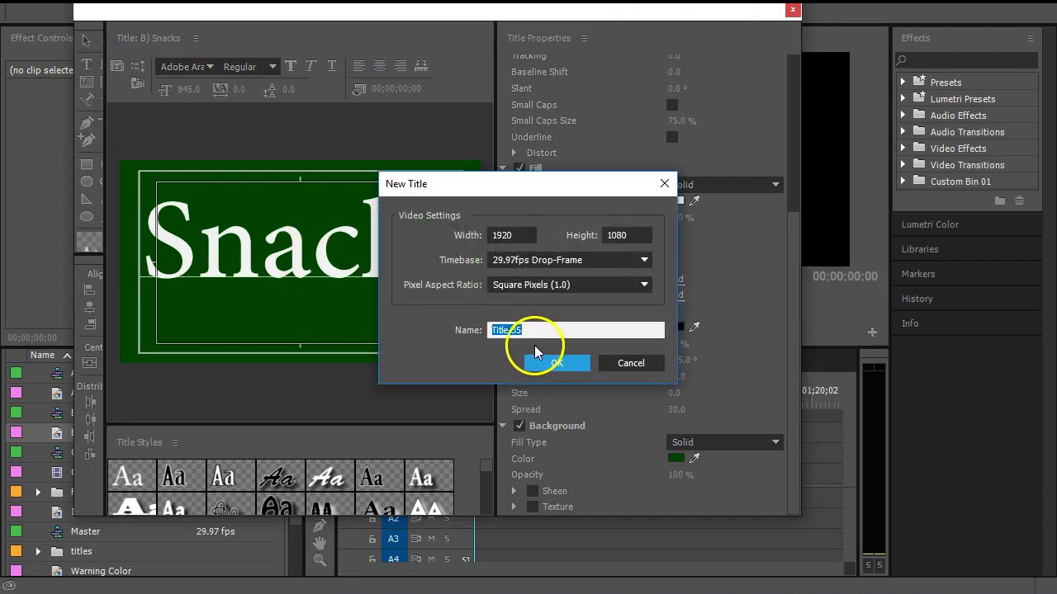
- Name the new title 'C) Movies' and retype its text as 'Movie'
{"action": "type", "text": "C) Movies"}
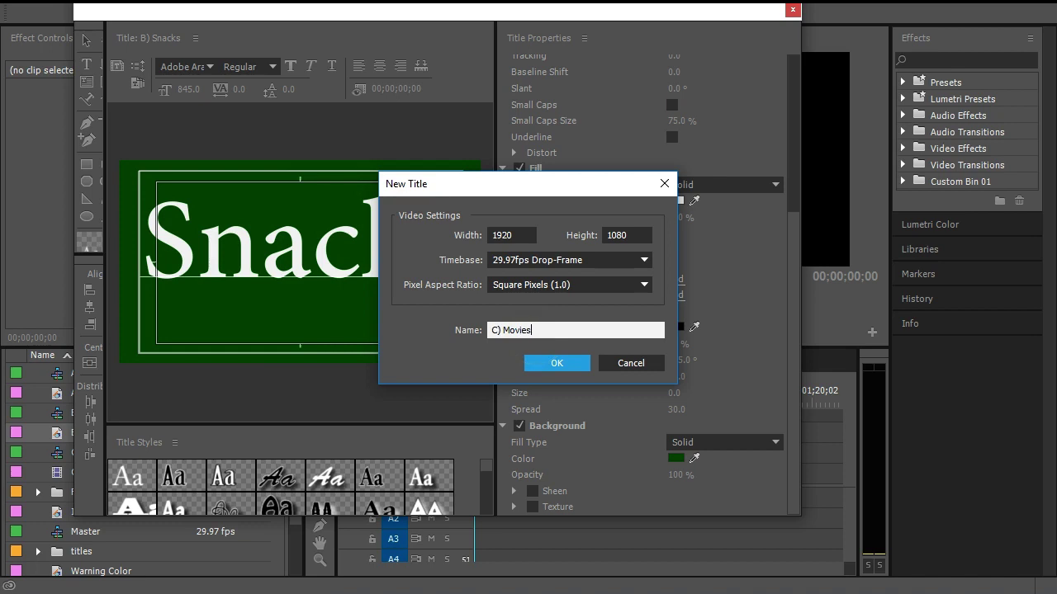
{"action": "key", "text": "Return"}
{"action": "left_click", "coordinate": [413, 244]}
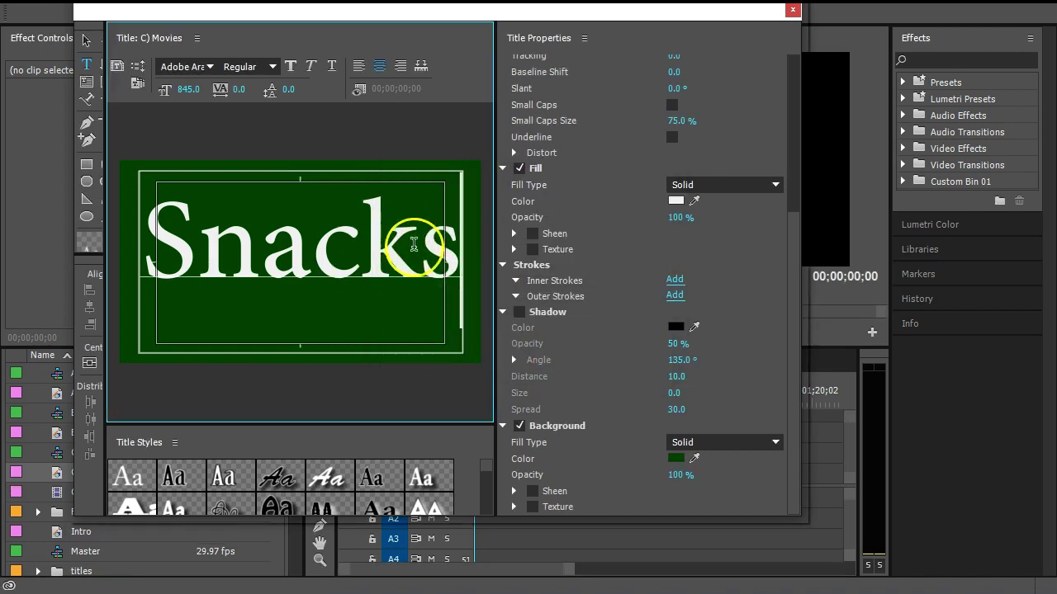
{"action": "left_click_drag", "start_coordinate": [451, 250], "coordinate": [99, 234]}
{"action": "type", "text": "MNo"}
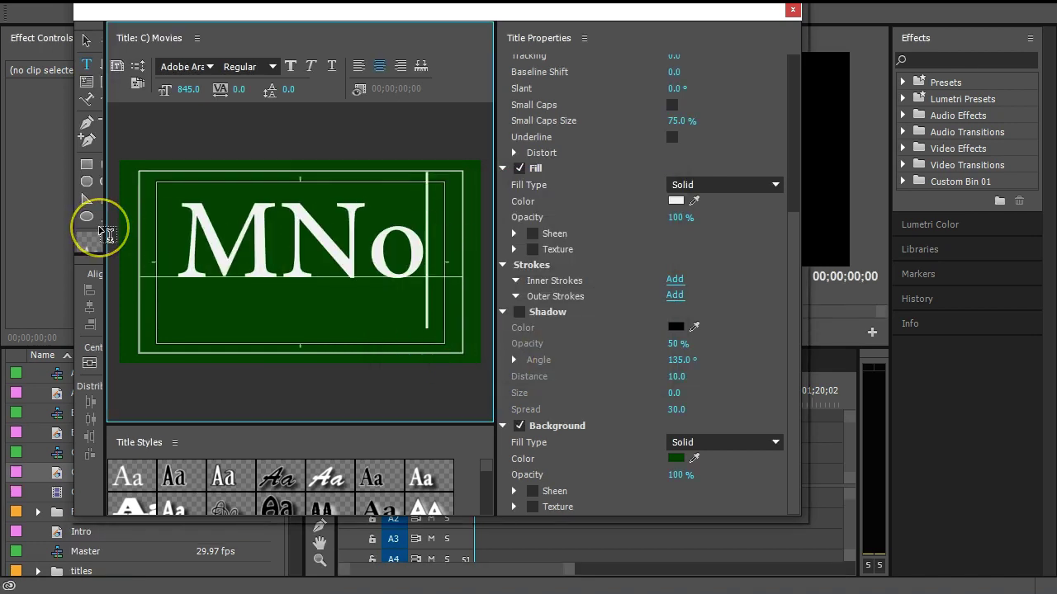
{"action": "key", "text": "BackSpace"}
{"action": "key", "text": "BackSpace"}
{"action": "type", "text": "ovie"}
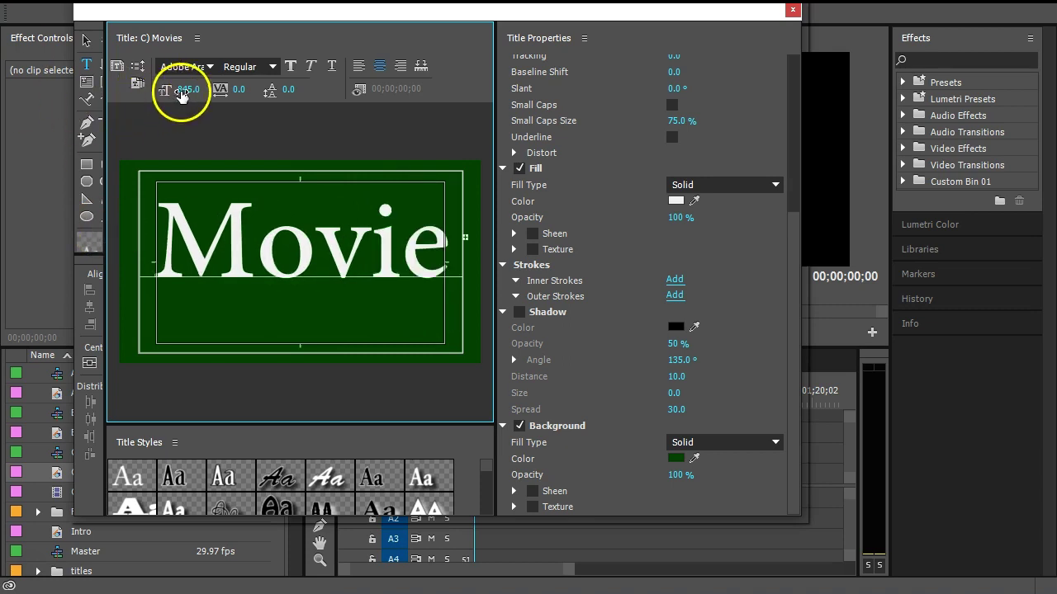
- Shrink the text to finish 'Movies', close the title editor, and drop Intro at the Master start
{"action": "left_click_drag", "start_coordinate": [176, 95], "coordinate": [131, 91]}
{"action": "type", "text": "s"}
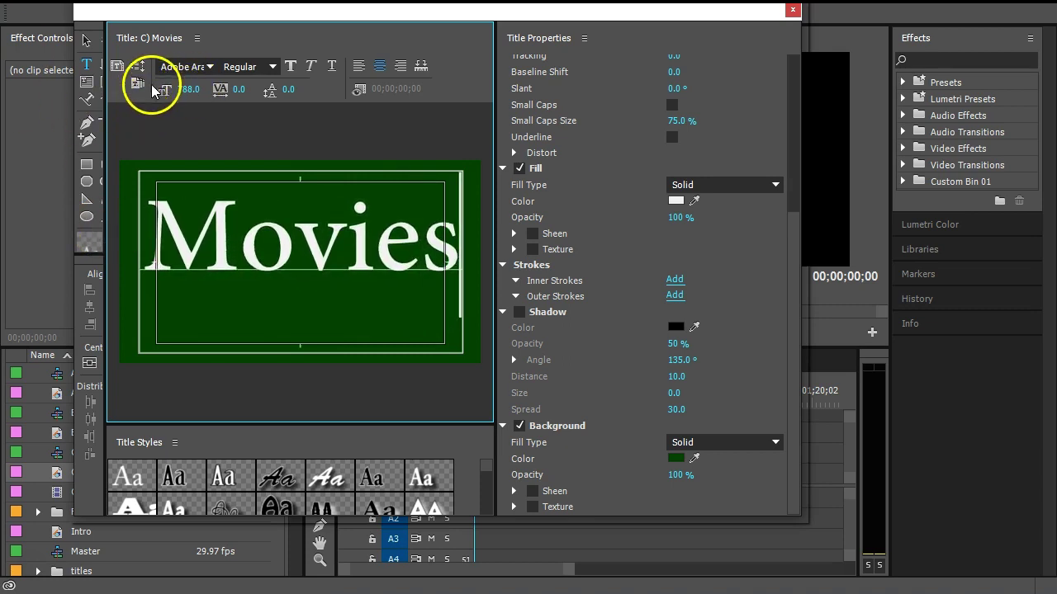
{"action": "left_click", "coordinate": [792, 10]}
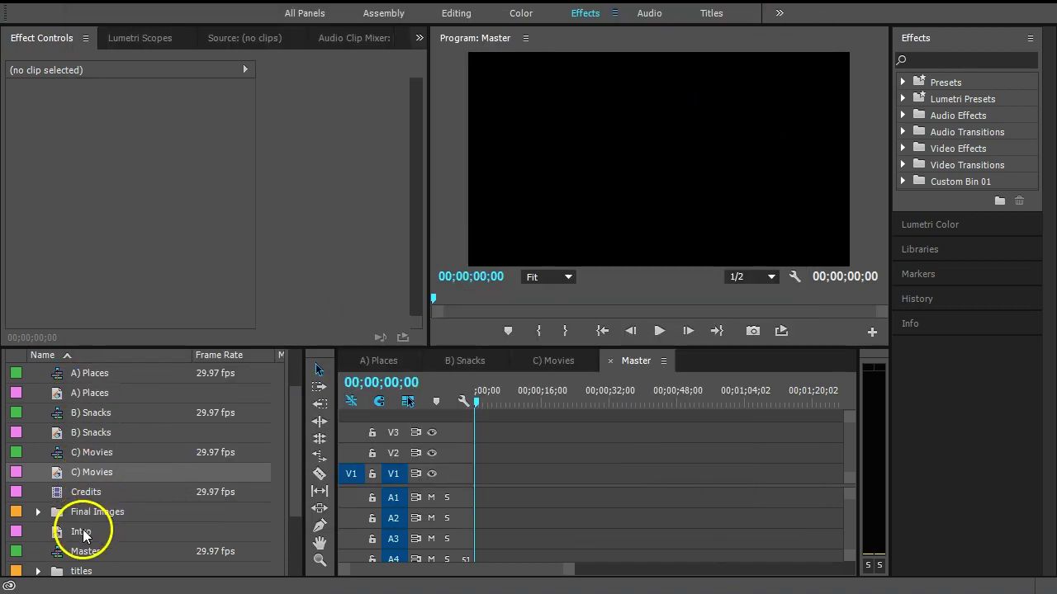
{"action": "left_click_drag", "start_coordinate": [55, 532], "coordinate": [482, 480]}
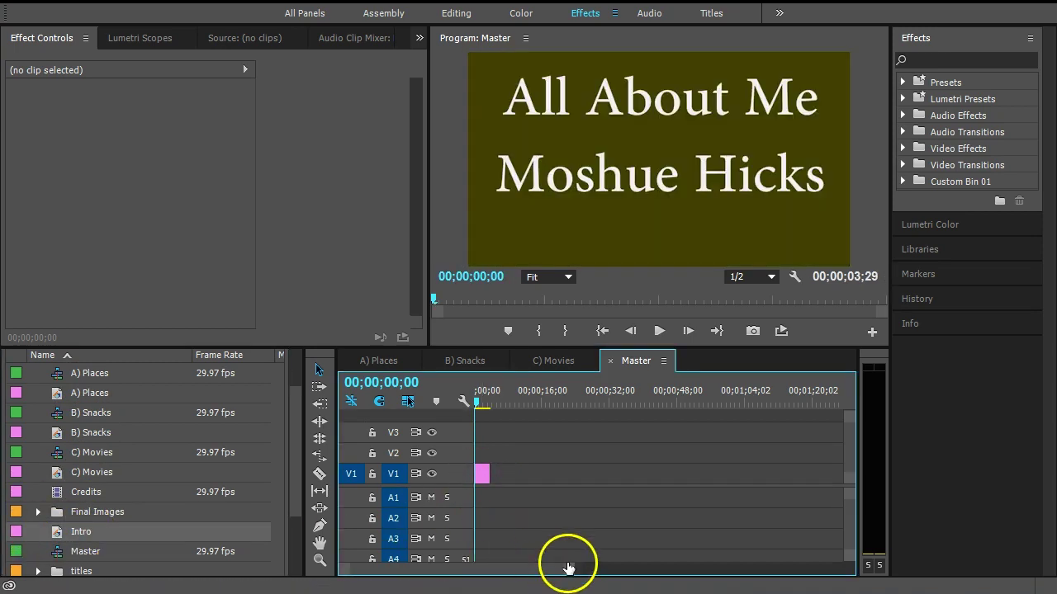
- Set the playhead to 00;00;03;00 and trim the Intro clip to end there
{"action": "left_click_drag", "start_coordinate": [570, 569], "coordinate": [519, 571]}
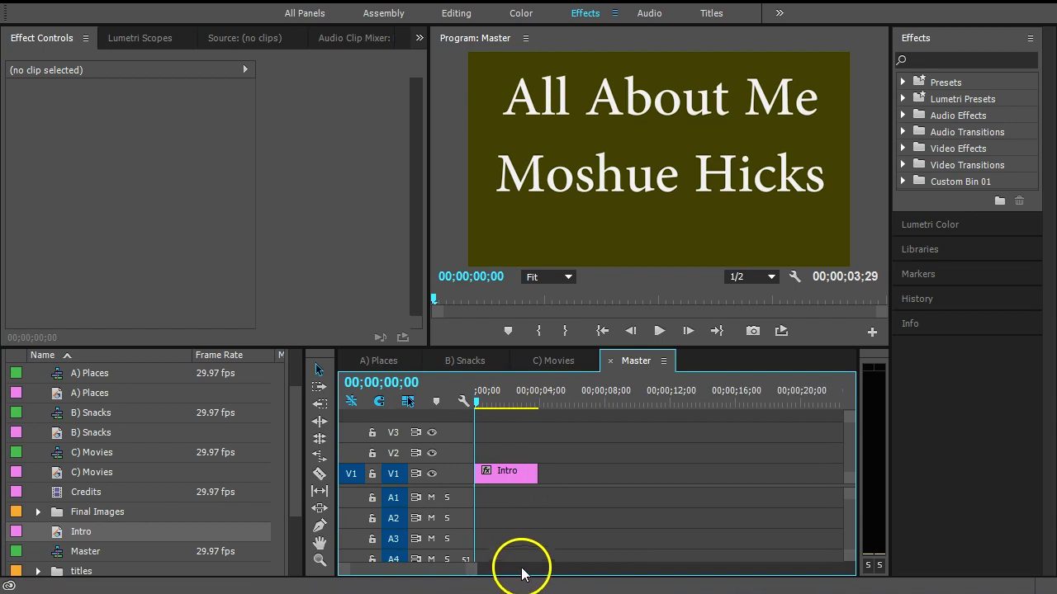
{"action": "left_click_drag", "start_coordinate": [477, 400], "coordinate": [526, 395]}
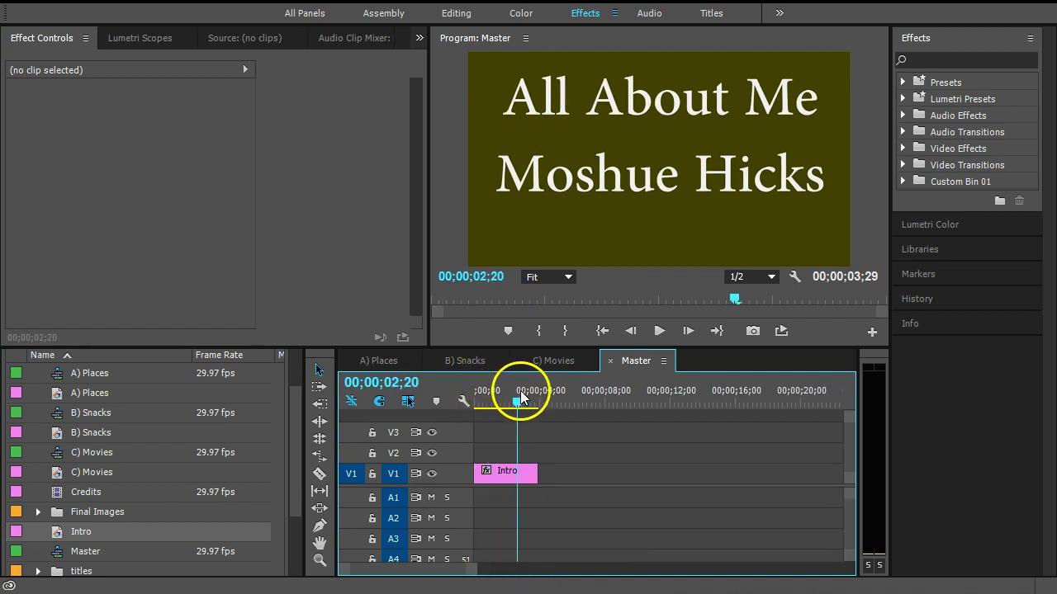
{"action": "left_click_drag", "start_coordinate": [526, 394], "coordinate": [521, 395]}
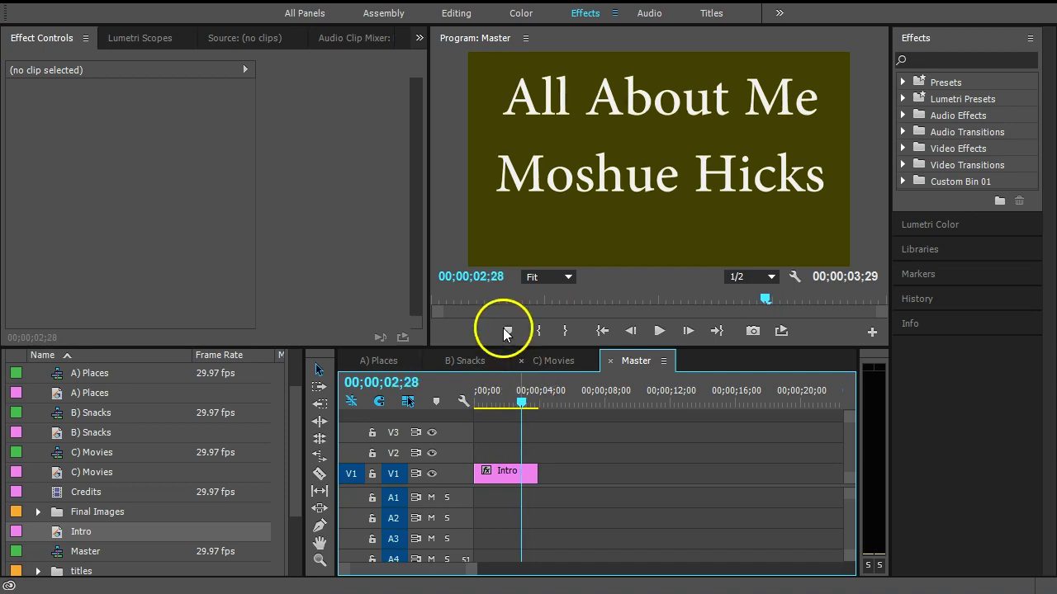
{"action": "left_click", "coordinate": [487, 278]}
{"action": "left_click_drag", "start_coordinate": [493, 275], "coordinate": [497, 277]}
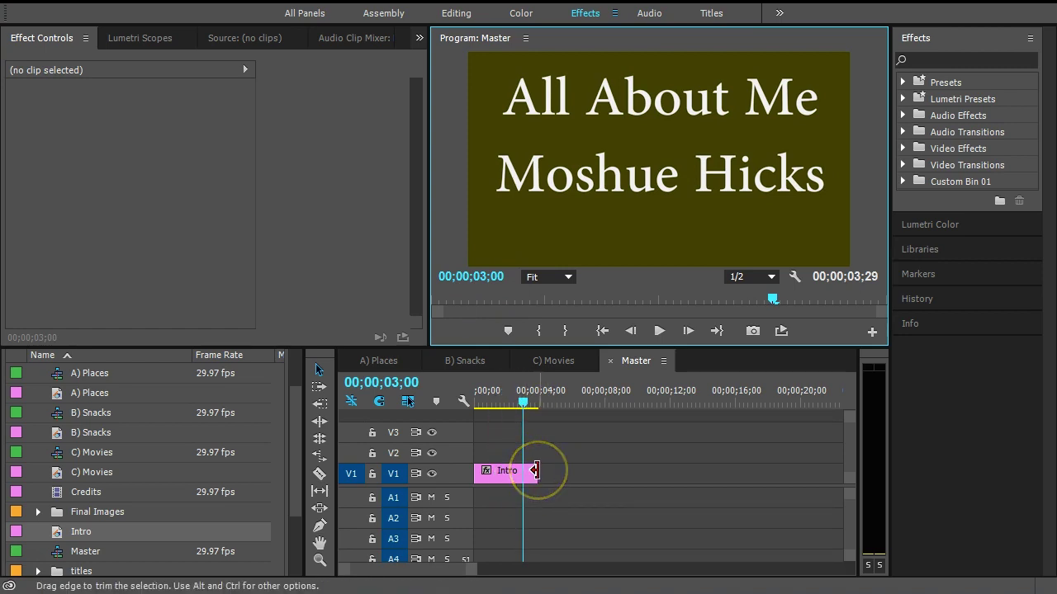
{"action": "left_click", "coordinate": [528, 473]}
{"action": "left_click_drag", "start_coordinate": [528, 472], "coordinate": [522, 472]}
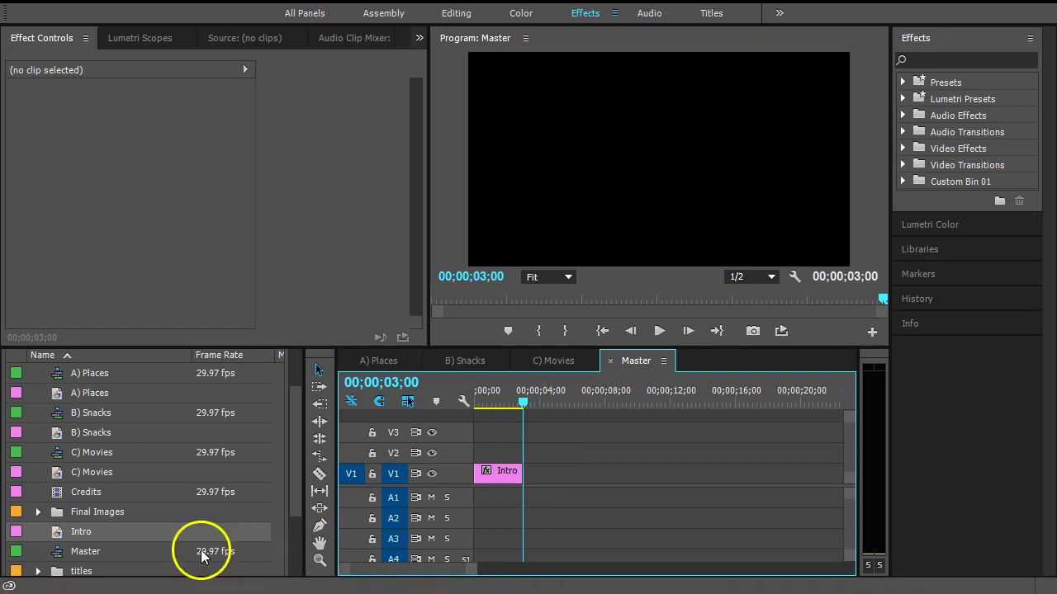
- Place the A) Places title on V1 after Intro and trim it to three seconds
{"action": "left_click", "coordinate": [62, 394]}
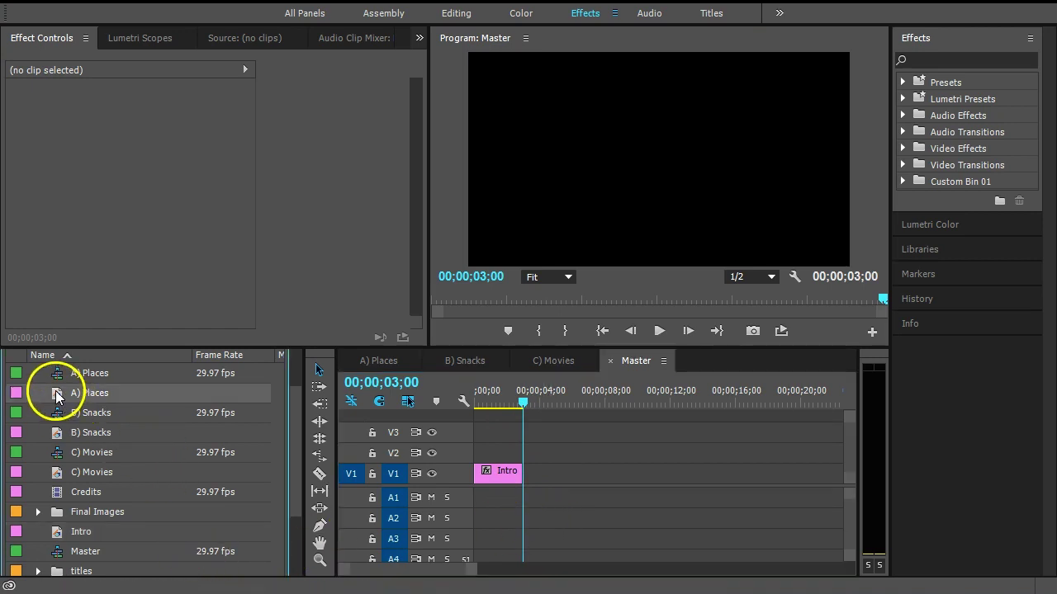
{"action": "mouse_move", "coordinate": [56, 390]}
{"action": "left_mouse_down"}
{"action": "mouse_move", "coordinate": [432, 428]}
{"action": "mouse_move", "coordinate": [524, 471]}
{"action": "left_mouse_up"}
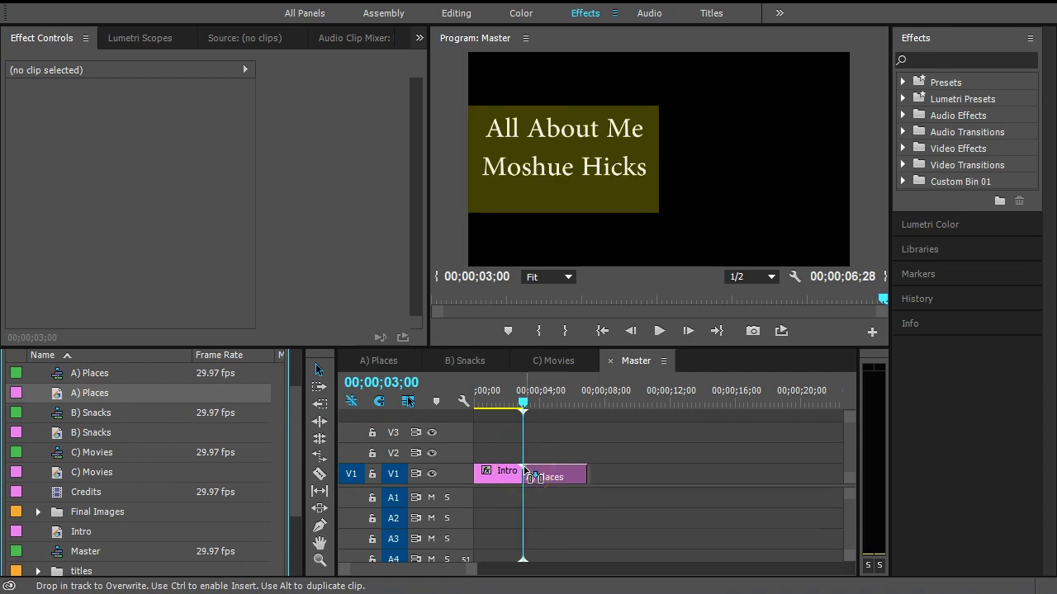
{"action": "mouse_move", "coordinate": [526, 470]}
{"action": "left_mouse_down"}
{"action": "mouse_move", "coordinate": [502, 455]}
{"action": "mouse_move", "coordinate": [467, 456]}
{"action": "left_mouse_up"}
{"action": "mouse_move", "coordinate": [535, 449]}
{"action": "left_mouse_down"}
{"action": "mouse_move", "coordinate": [518, 453]}
{"action": "mouse_move", "coordinate": [547, 471]}
{"action": "left_mouse_up"}
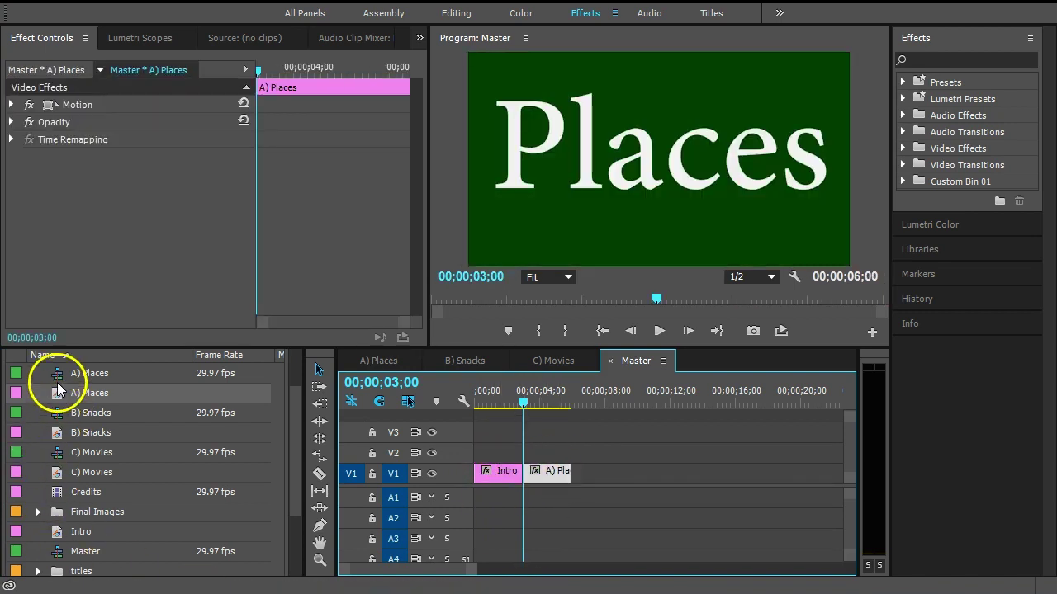
- Add the Places nested sequence after the Places title, then drag in the B) Snacks title
{"action": "mouse_move", "coordinate": [55, 375]}
{"action": "left_mouse_down"}
{"action": "mouse_move", "coordinate": [335, 374]}
{"action": "mouse_move", "coordinate": [578, 463]}
{"action": "left_mouse_up"}
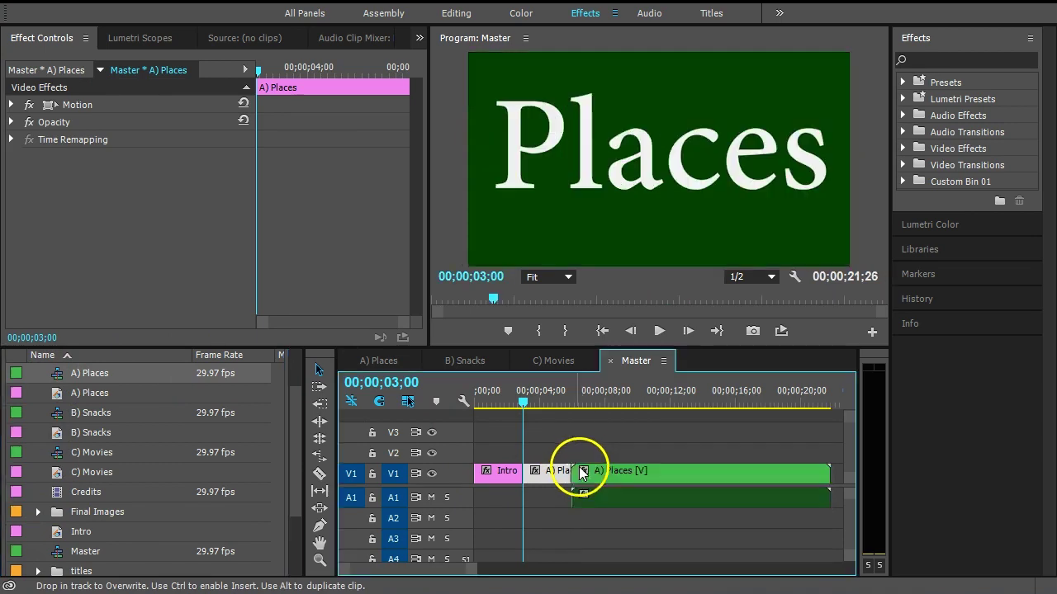
{"action": "left_click_drag", "start_coordinate": [465, 562], "coordinate": [523, 561]}
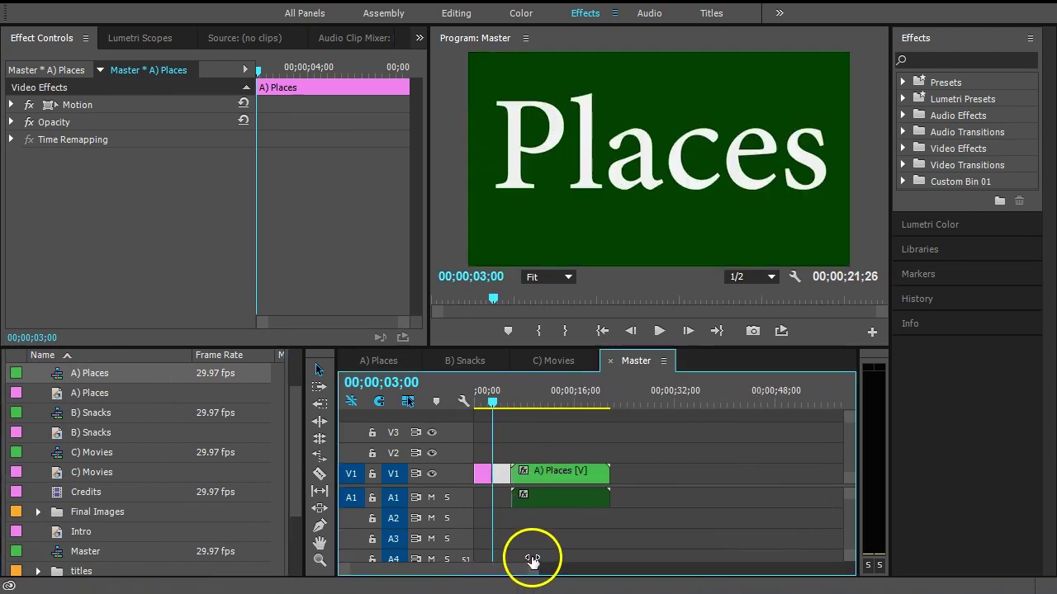
{"action": "left_click_drag", "start_coordinate": [56, 432], "coordinate": [619, 477]}
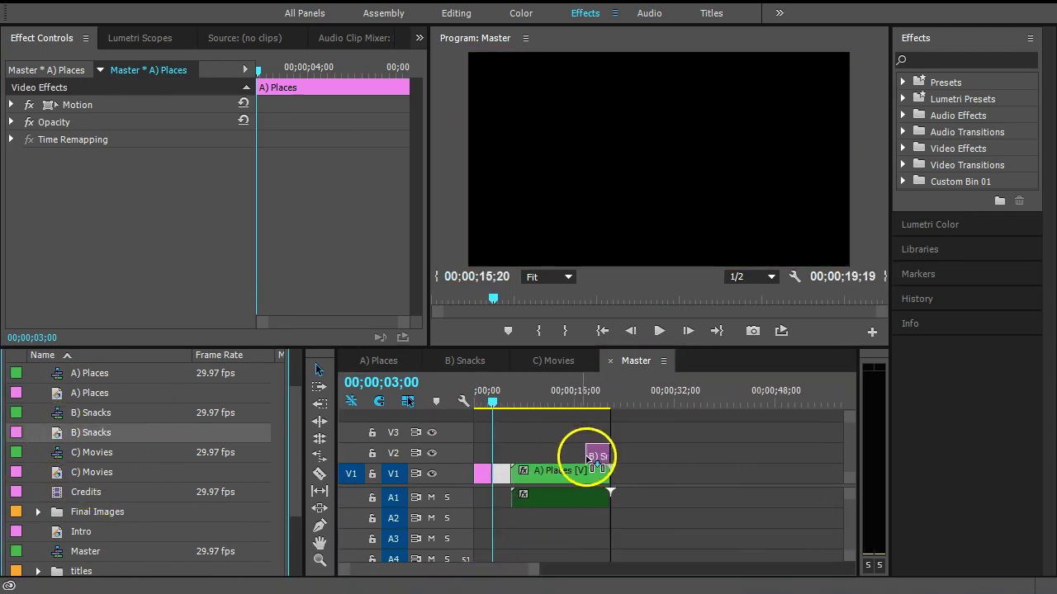
- Position B) Snacks on V1 right after the Places sequence
{"action": "left_click_drag", "start_coordinate": [619, 477], "coordinate": [625, 476]}
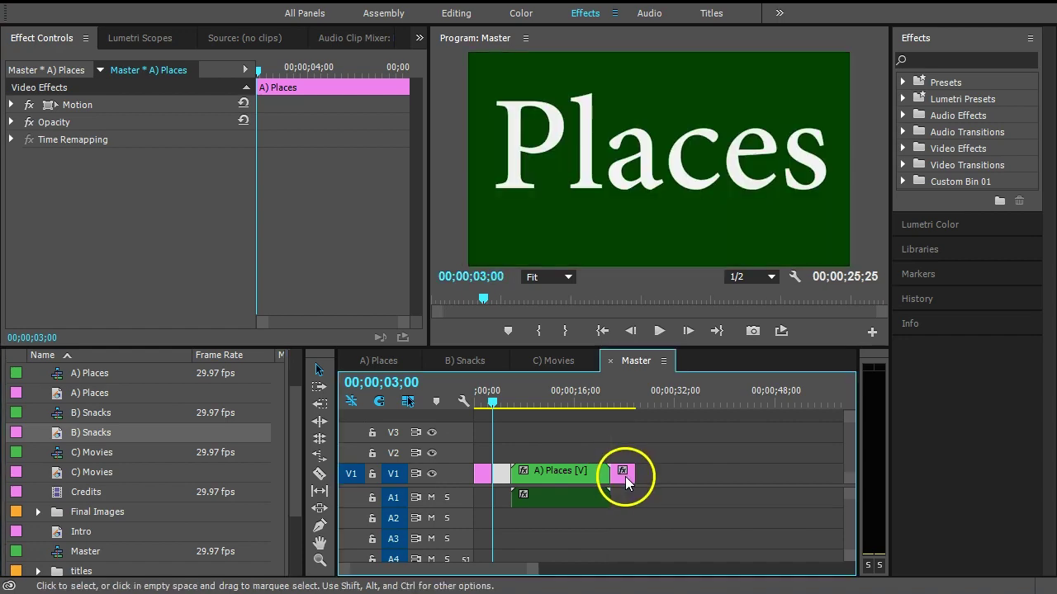
{"action": "left_click_drag", "start_coordinate": [530, 400], "coordinate": [563, 401]}
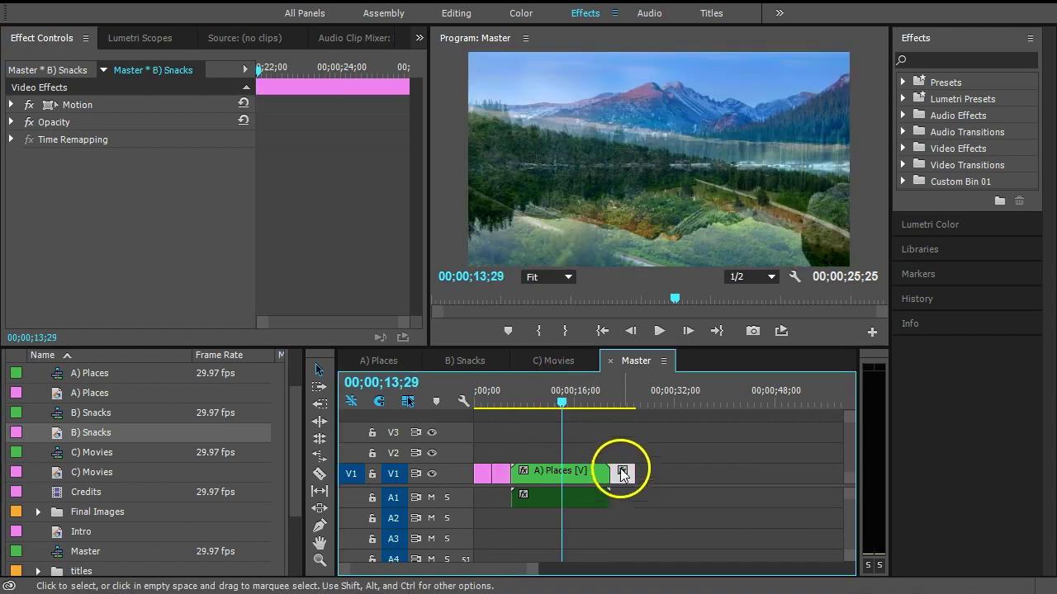
{"action": "left_click_drag", "start_coordinate": [621, 469], "coordinate": [485, 452]}
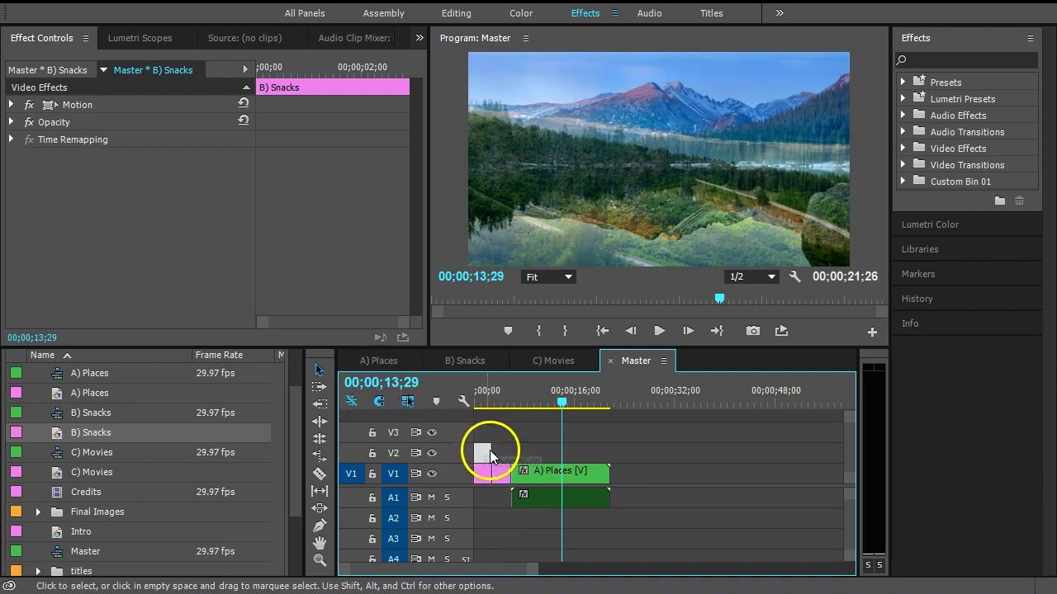
{"action": "left_click_drag", "start_coordinate": [483, 450], "coordinate": [616, 476]}
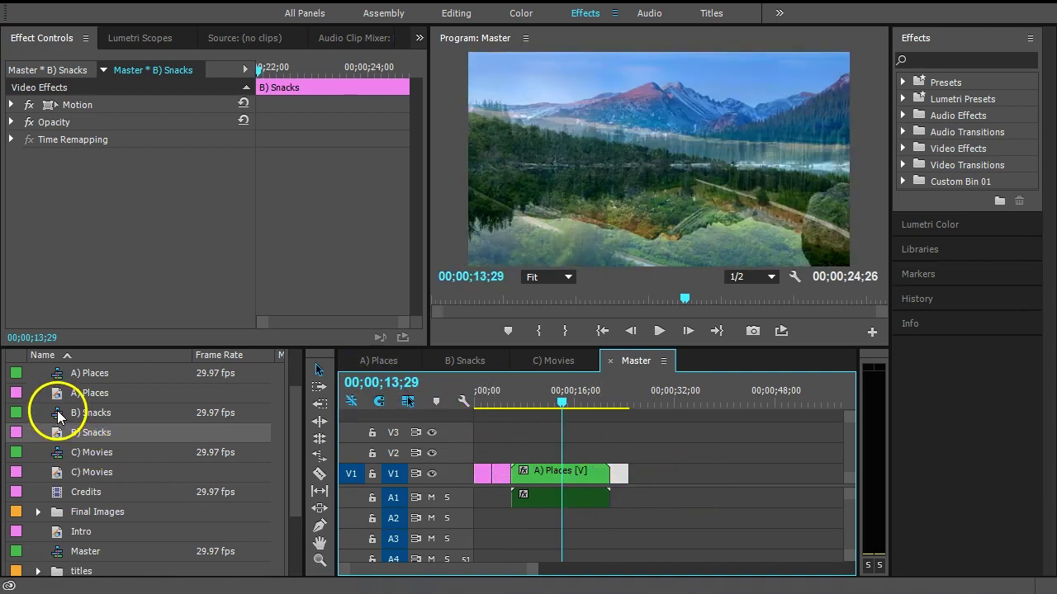
{"action": "mouse_move", "coordinate": [58, 416]}
{"action": "left_mouse_down"}
{"action": "mouse_move", "coordinate": [531, 449]}
{"action": "mouse_move", "coordinate": [658, 484]}
{"action": "mouse_move", "coordinate": [632, 490]}
{"action": "mouse_move", "coordinate": [634, 478]}
{"action": "left_mouse_up"}
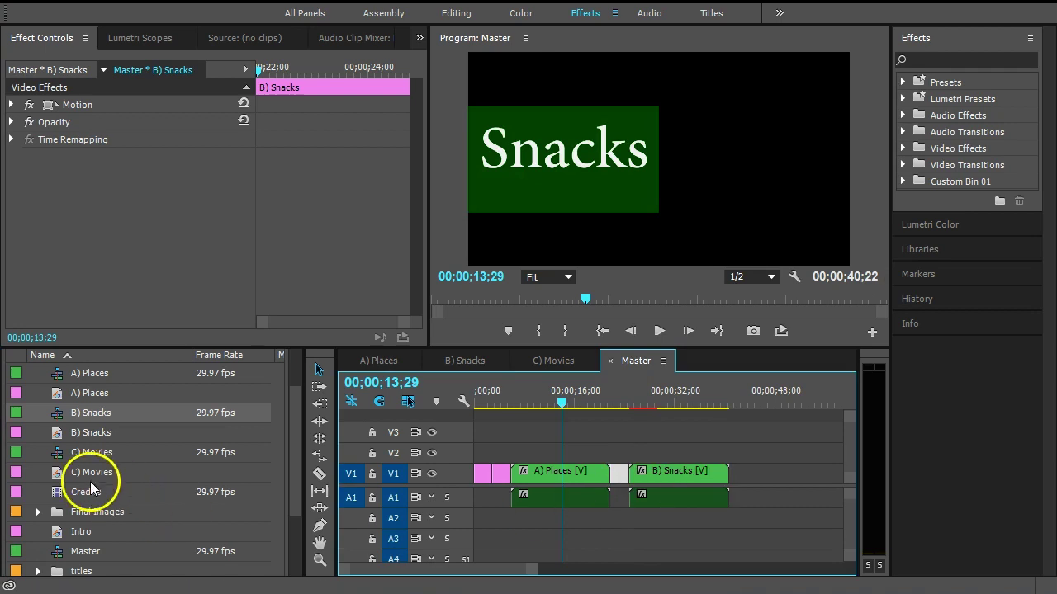
- Place the Movies title after B) Snacks, followed by the C) Movies sequence
{"action": "left_click_drag", "start_coordinate": [58, 473], "coordinate": [643, 514]}
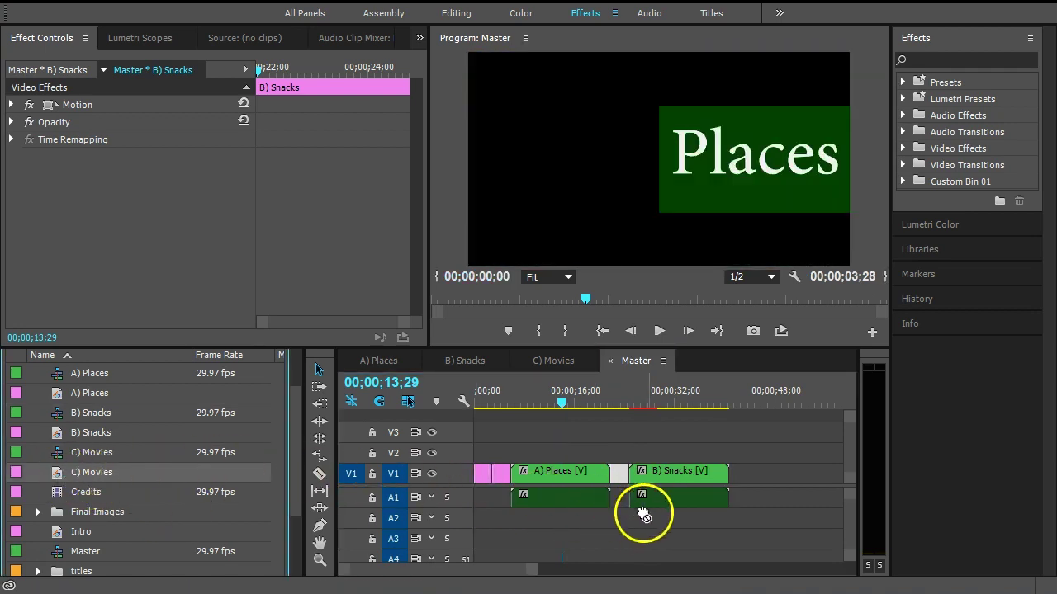
{"action": "left_click_drag", "start_coordinate": [643, 513], "coordinate": [628, 452]}
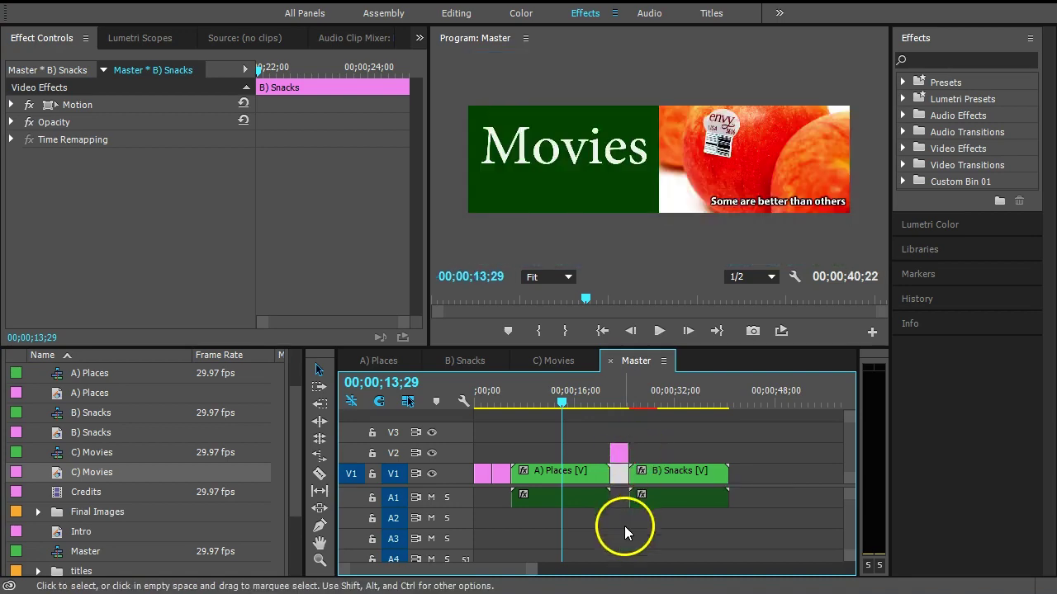
{"action": "left_click_drag", "start_coordinate": [649, 455], "coordinate": [743, 471]}
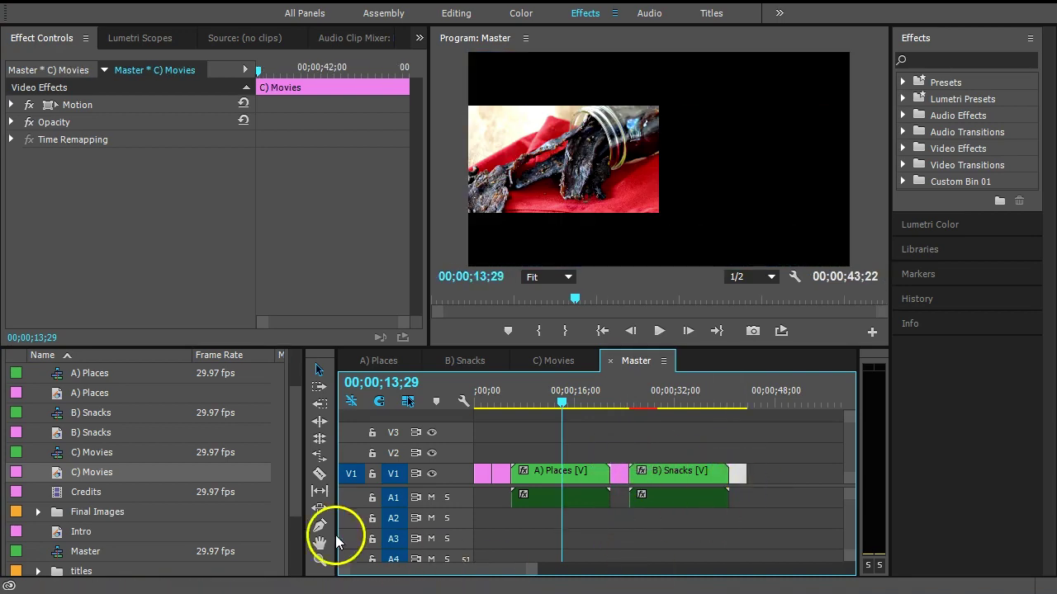
{"action": "left_click_drag", "start_coordinate": [55, 453], "coordinate": [758, 478]}
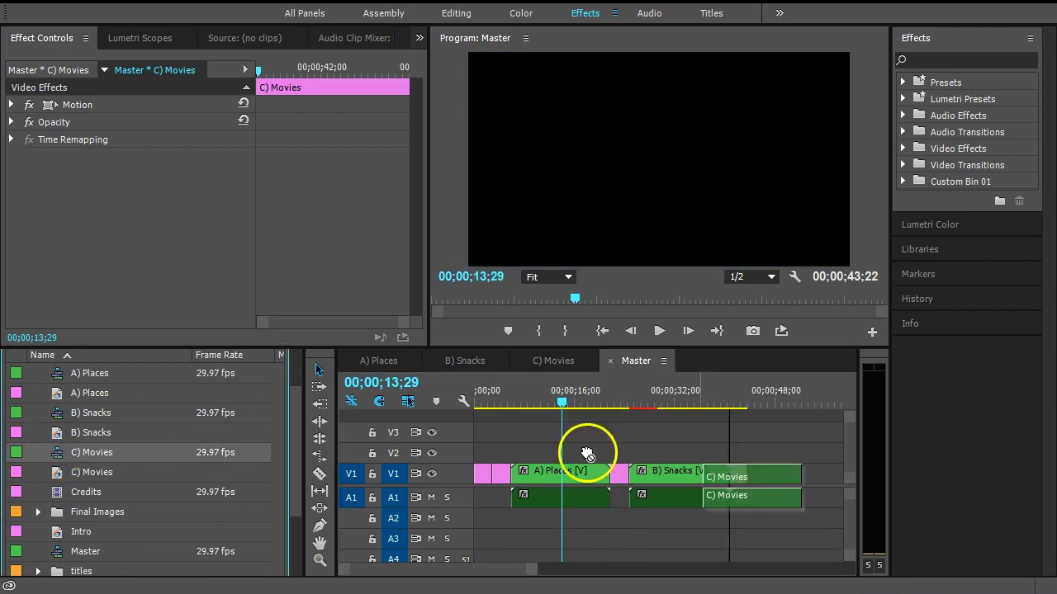
{"action": "left_click_drag", "start_coordinate": [534, 569], "coordinate": [558, 569]}
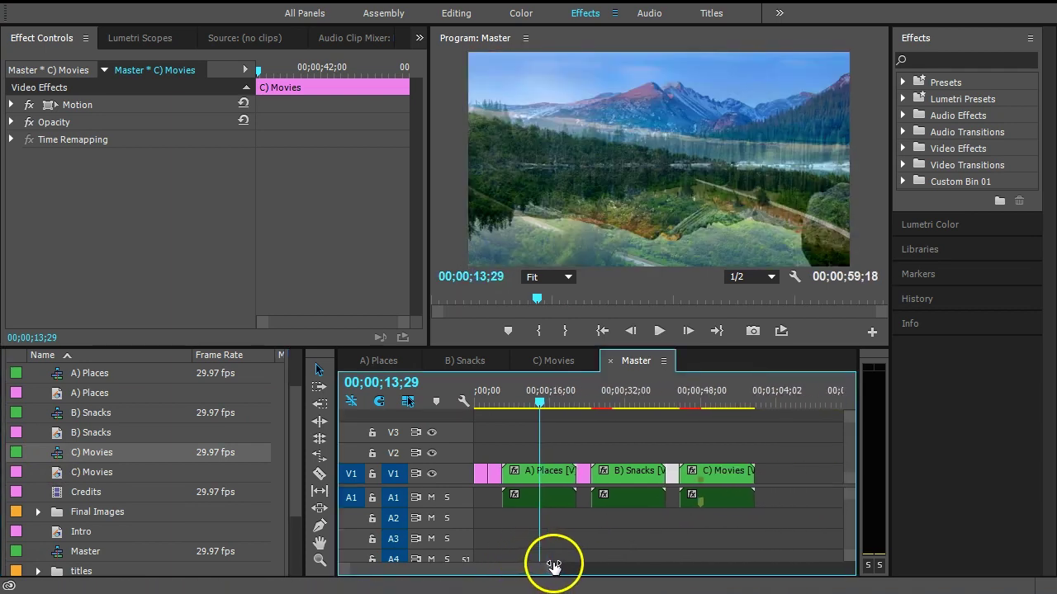
- Place the Credits title on V1 right after C) Movies and play the ending
{"action": "left_click", "coordinate": [75, 494]}
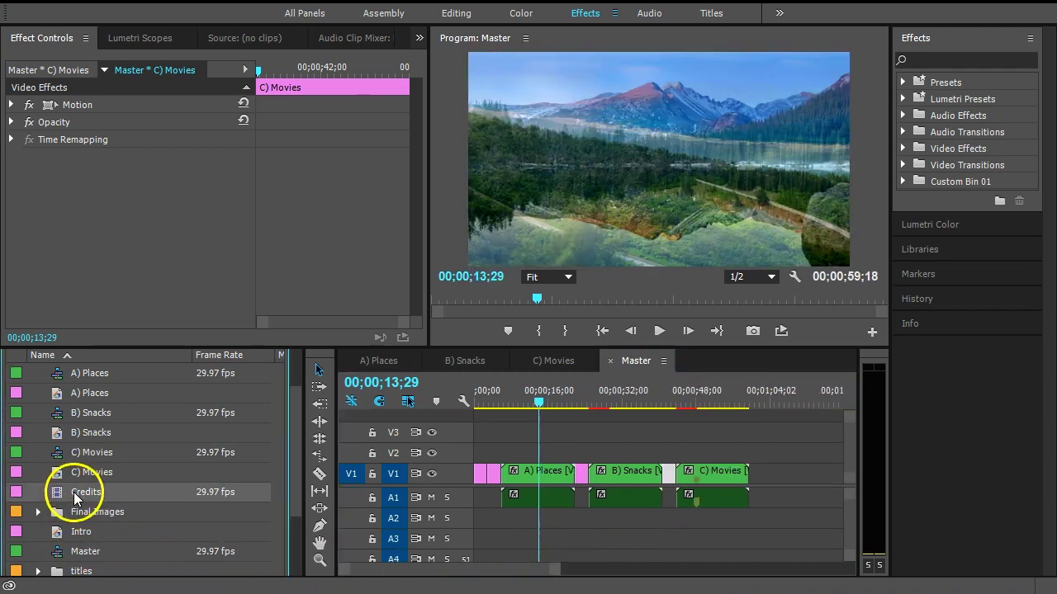
{"action": "left_click_drag", "start_coordinate": [57, 500], "coordinate": [758, 483]}
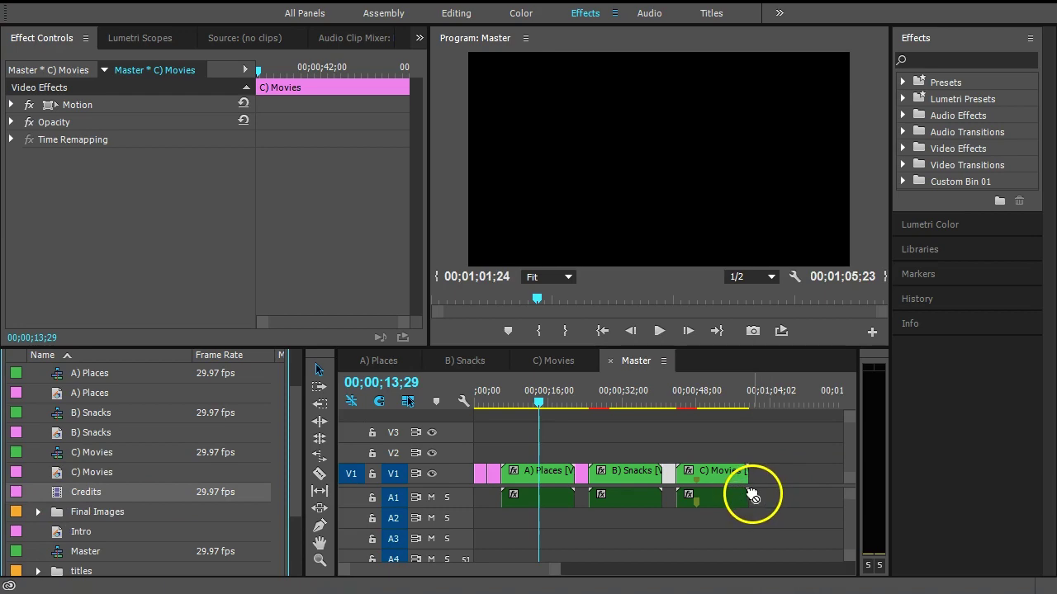
{"action": "left_click_drag", "start_coordinate": [754, 389], "coordinate": [749, 400]}
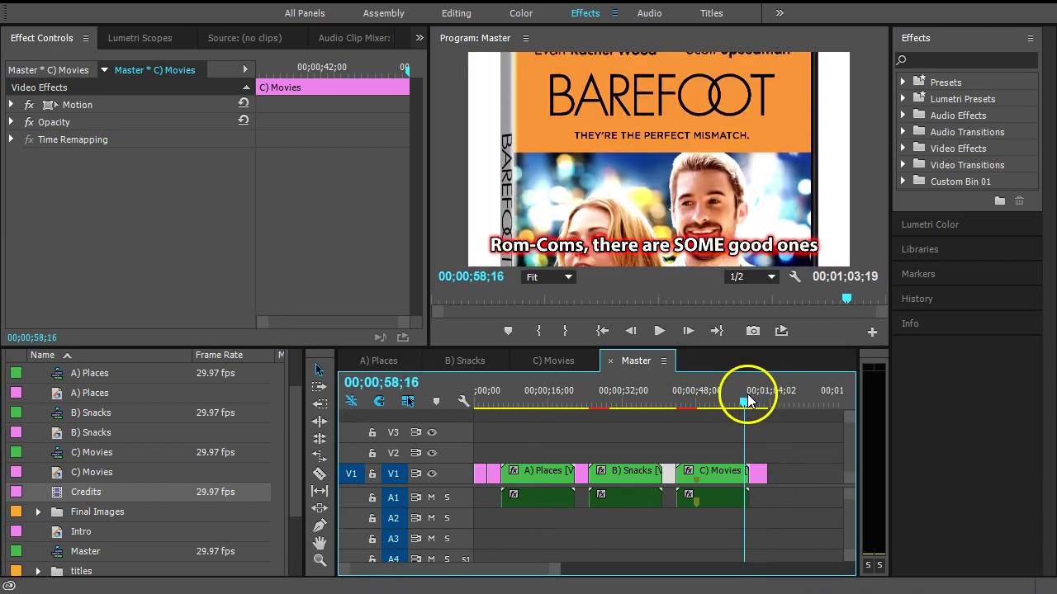
{"action": "key", "text": "space"}
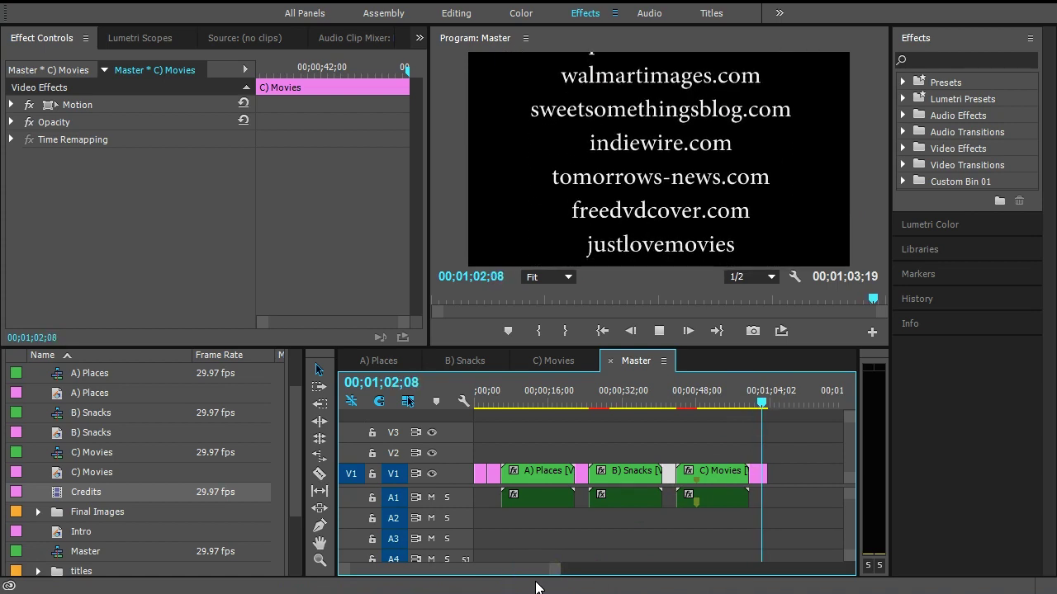
- Extend the Credits clip to about six seconds and replay it to review
{"action": "left_click_drag", "start_coordinate": [552, 578], "coordinate": [542, 576]}
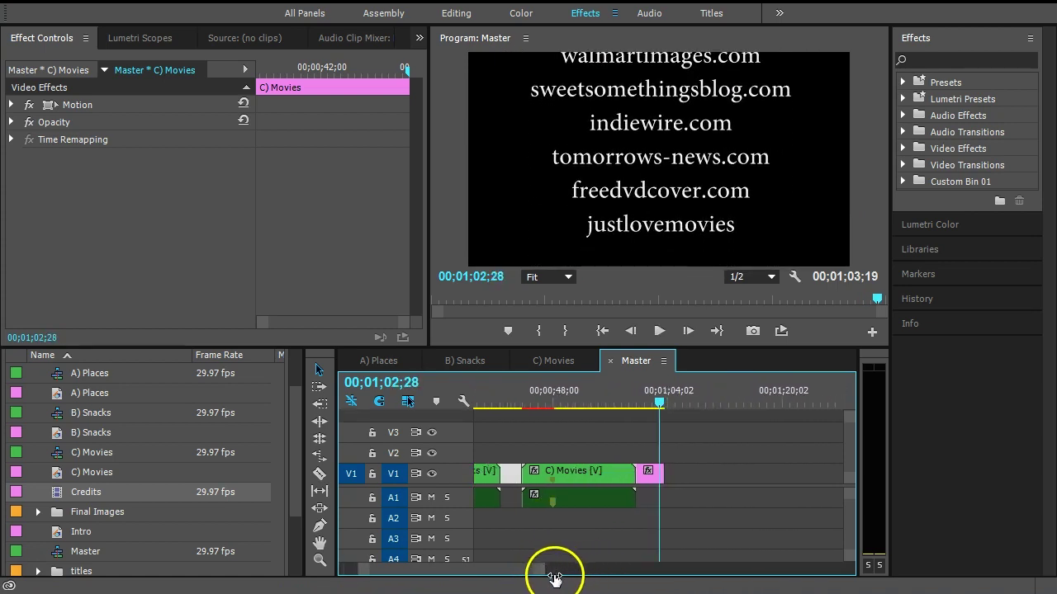
{"action": "left_click_drag", "start_coordinate": [674, 396], "coordinate": [686, 401]}
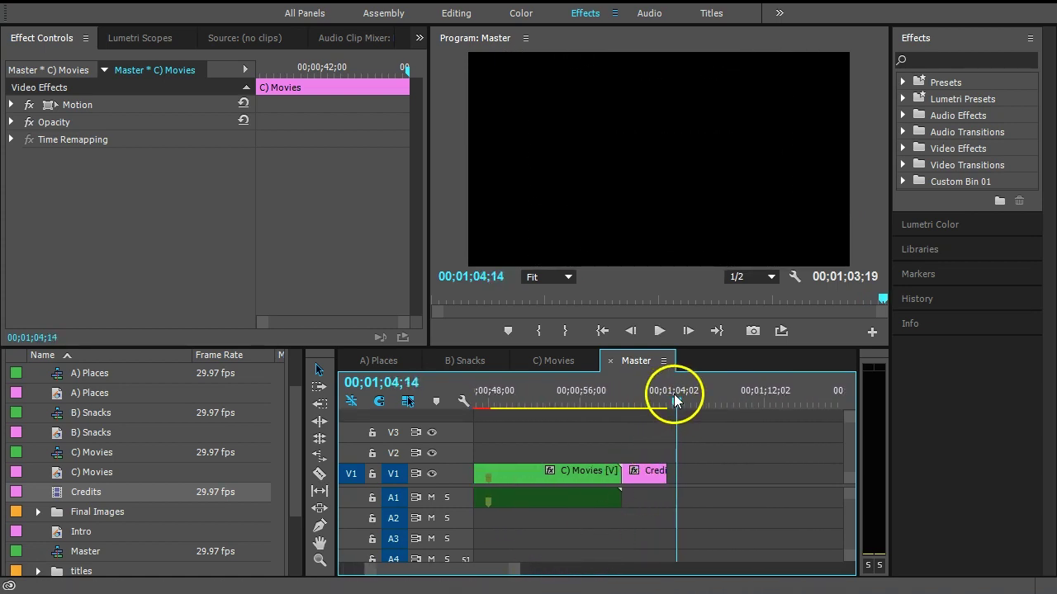
{"action": "left_click_drag", "start_coordinate": [666, 471], "coordinate": [685, 470]}
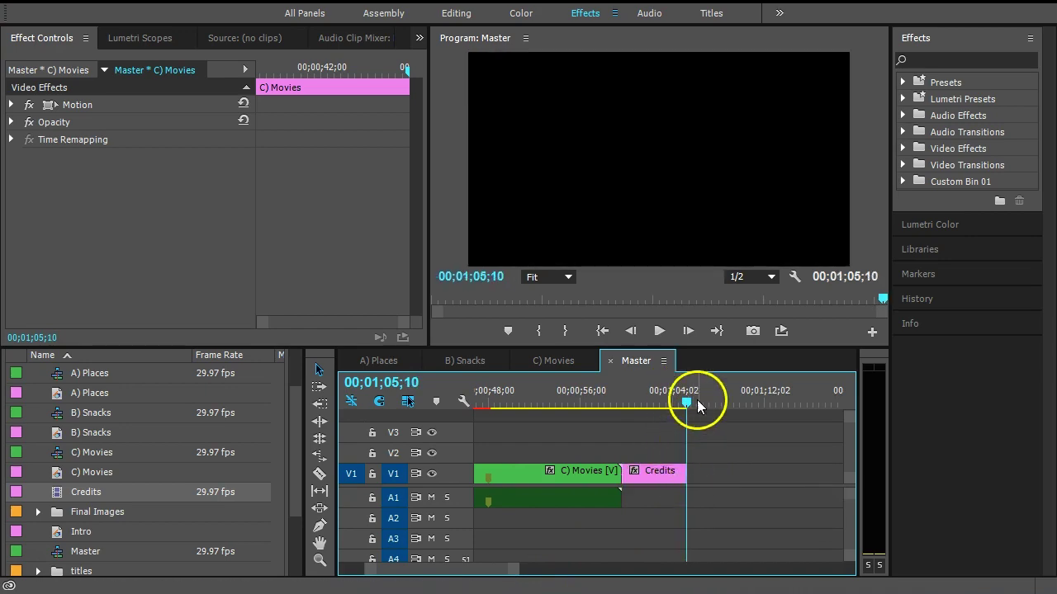
{"action": "left_click_drag", "start_coordinate": [685, 401], "coordinate": [625, 423]}
{"action": "key", "text": "space"}
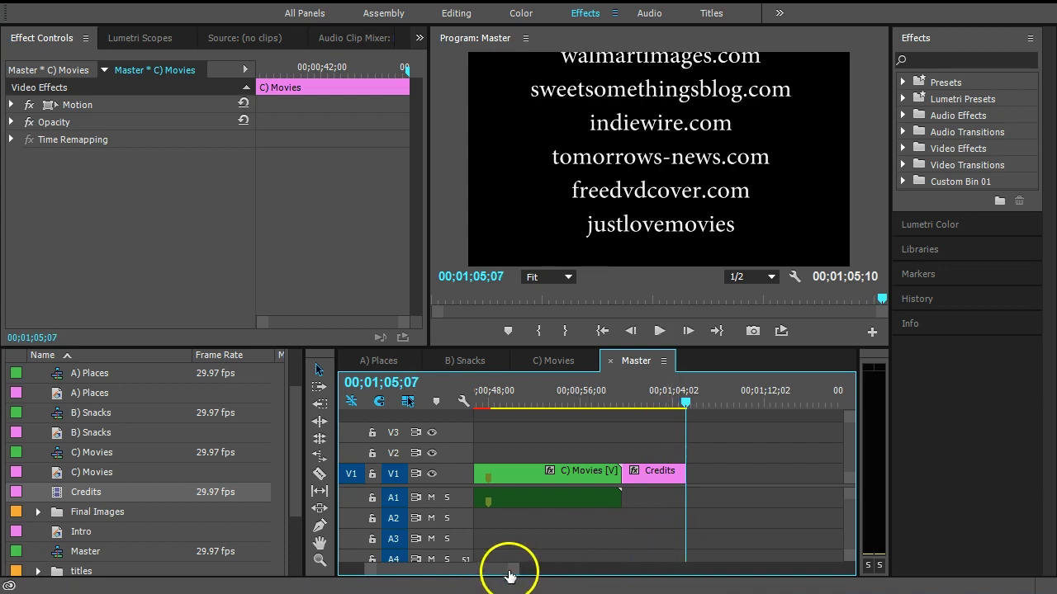
{"action": "left_click_drag", "start_coordinate": [513, 568], "coordinate": [577, 562]}
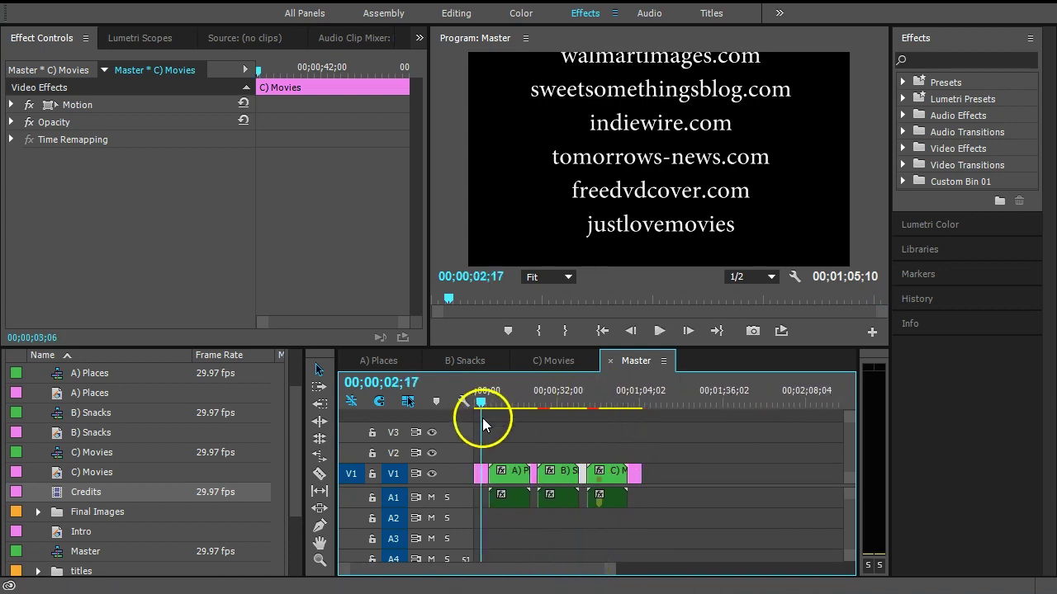
- Return to the sequence start and locate Iris Cross under Video Transitions > Iris
{"action": "key", "text": "Home"}
{"action": "left_click_drag", "start_coordinate": [613, 566], "coordinate": [545, 568]}
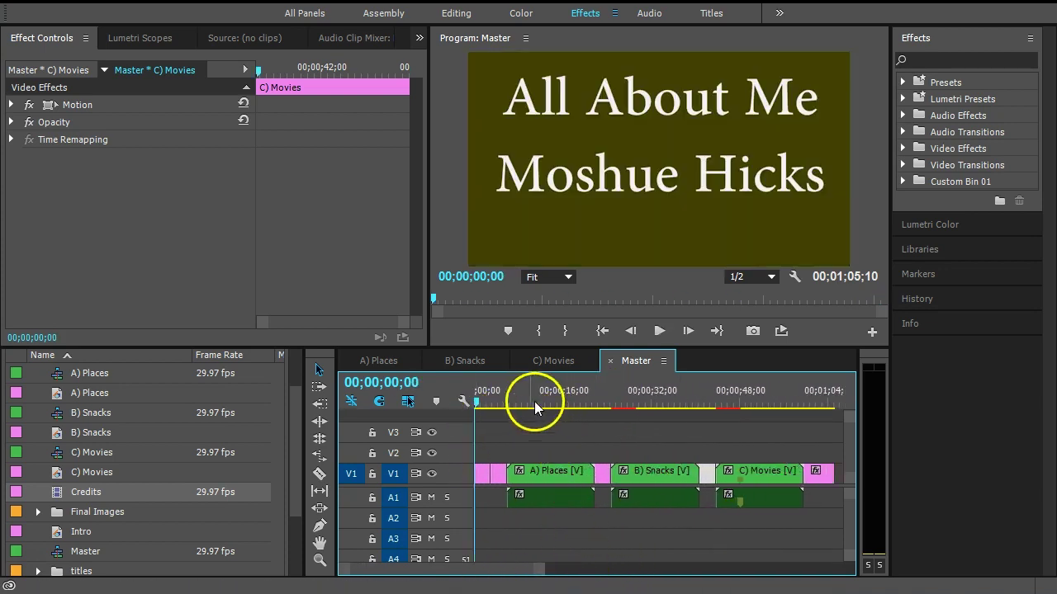
{"action": "left_click_drag", "start_coordinate": [534, 401], "coordinate": [530, 386]}
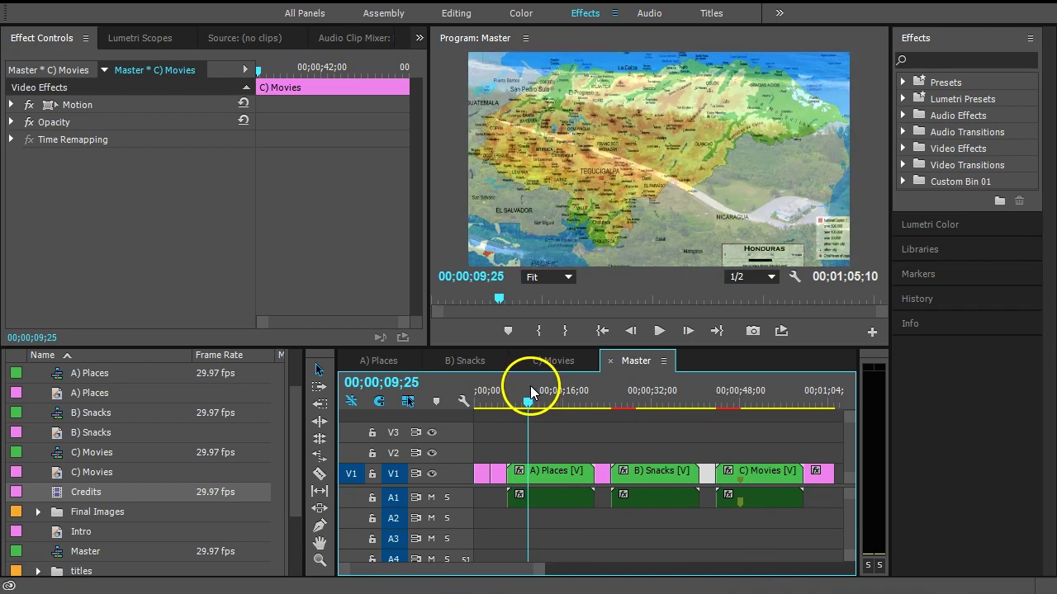
{"action": "left_click", "coordinate": [903, 165]}
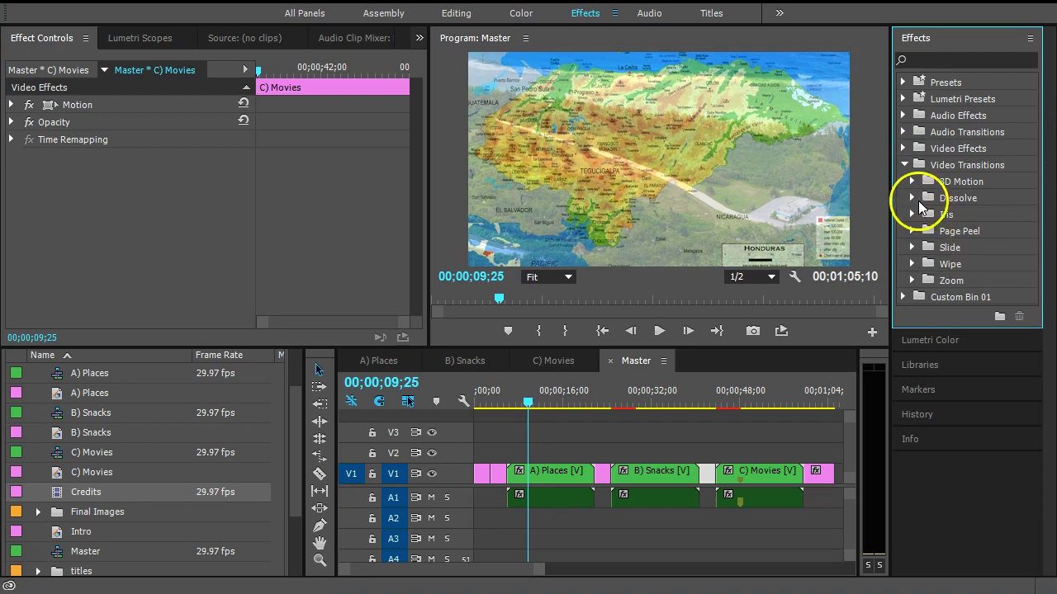
{"action": "left_click", "coordinate": [910, 197]}
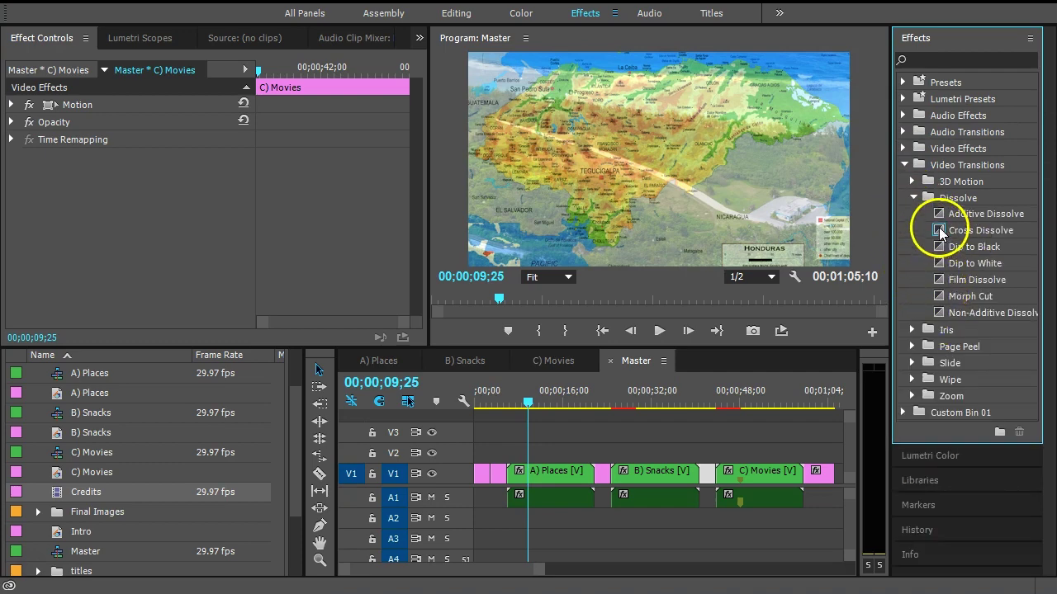
{"action": "left_click", "coordinate": [941, 232]}
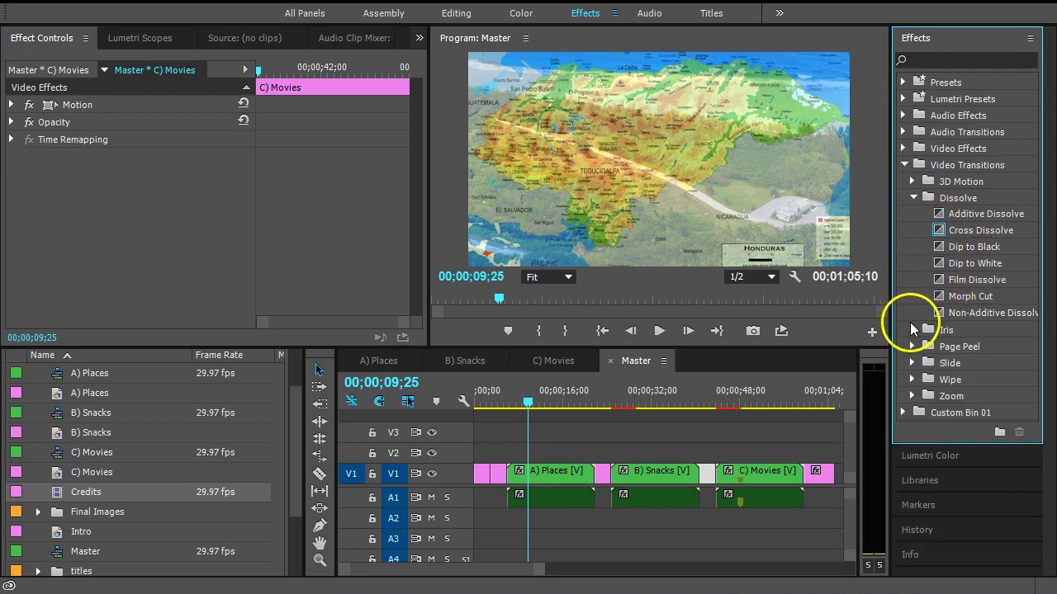
{"action": "left_click", "coordinate": [912, 329]}
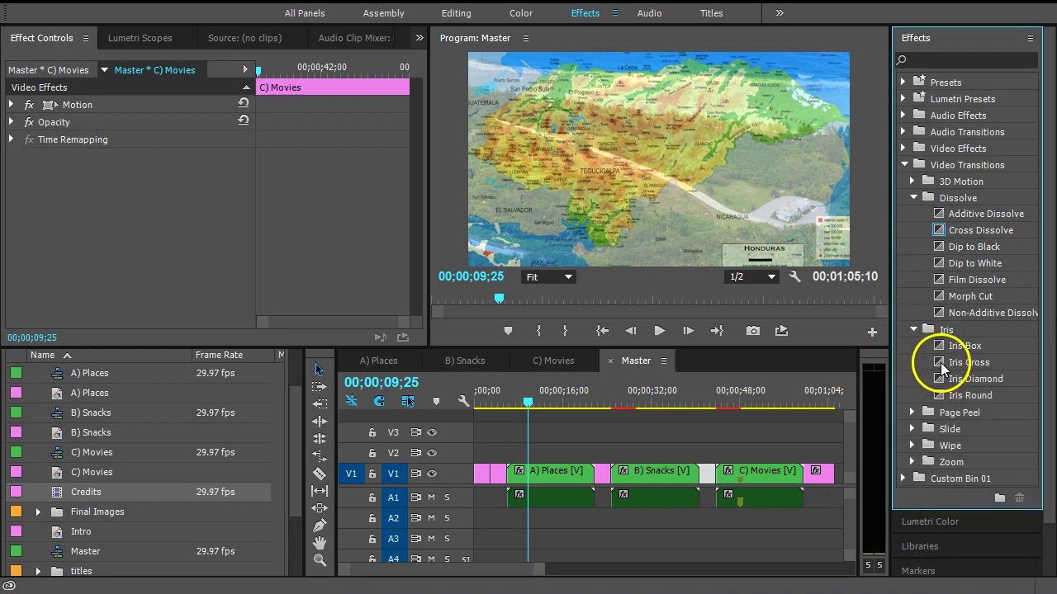
- Apply Iris Cross at the first title cut, both Snacks cuts, and both C) Movies cuts
{"action": "left_click_drag", "start_coordinate": [941, 364], "coordinate": [490, 478]}
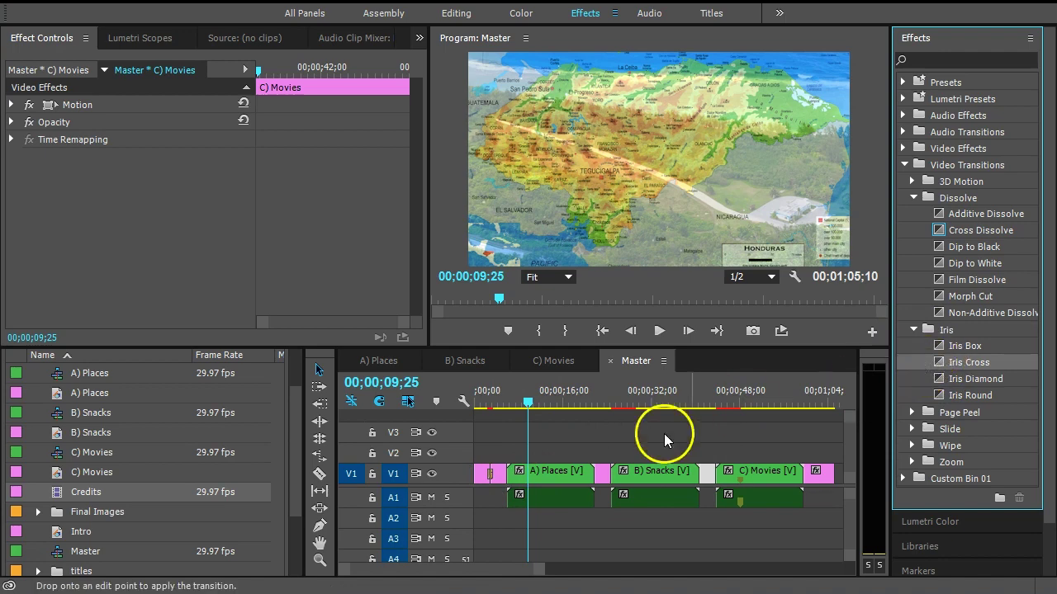
{"action": "left_click_drag", "start_coordinate": [510, 476], "coordinate": [510, 476]}
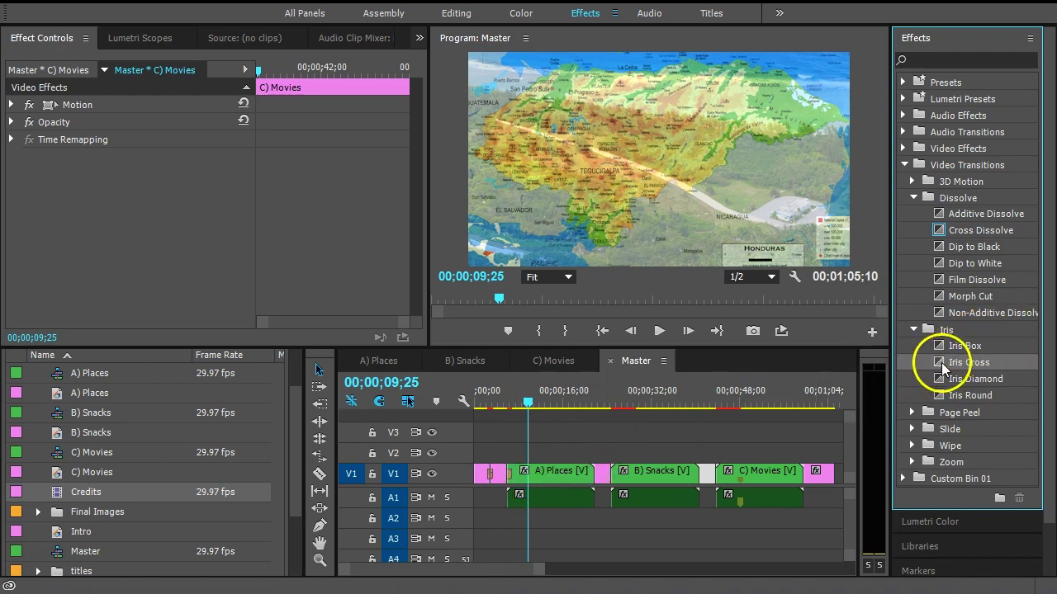
{"action": "left_click_drag", "start_coordinate": [687, 467], "coordinate": [687, 466]}
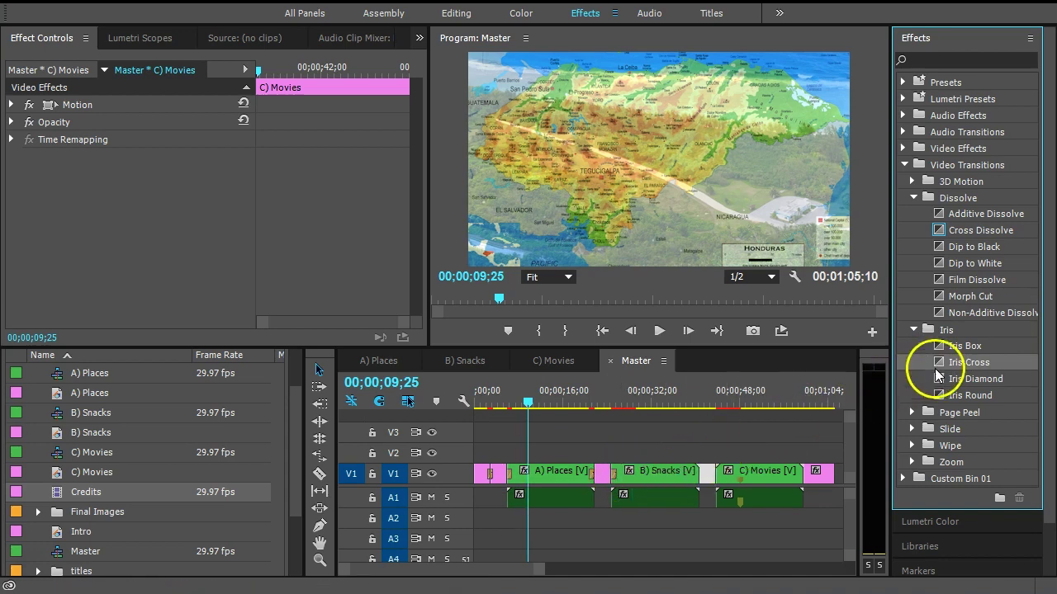
{"action": "left_click_drag", "start_coordinate": [736, 425], "coordinate": [700, 471]}
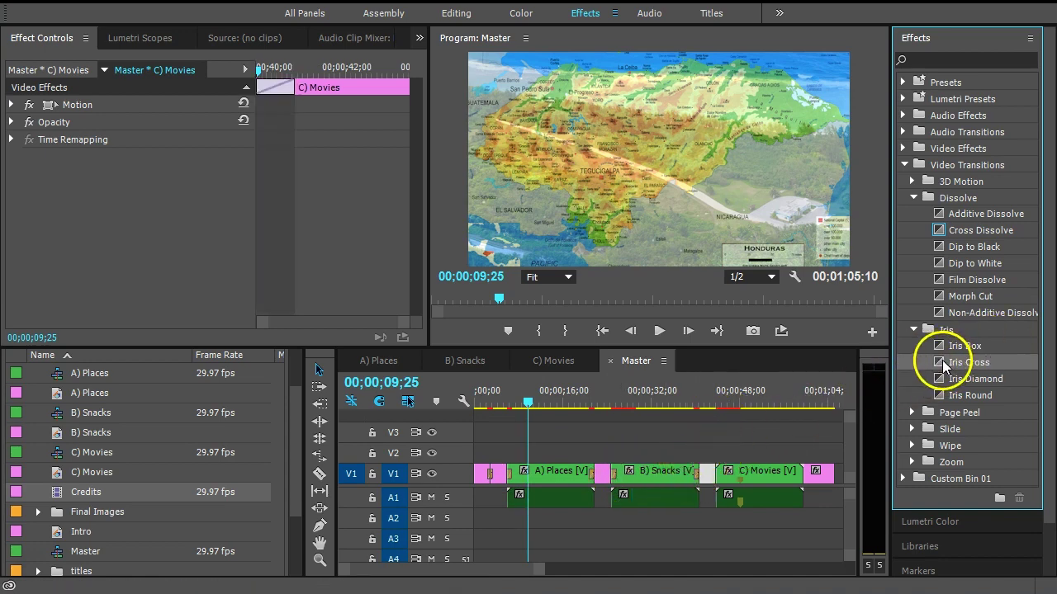
{"action": "left_click_drag", "start_coordinate": [941, 360], "coordinate": [723, 483]}
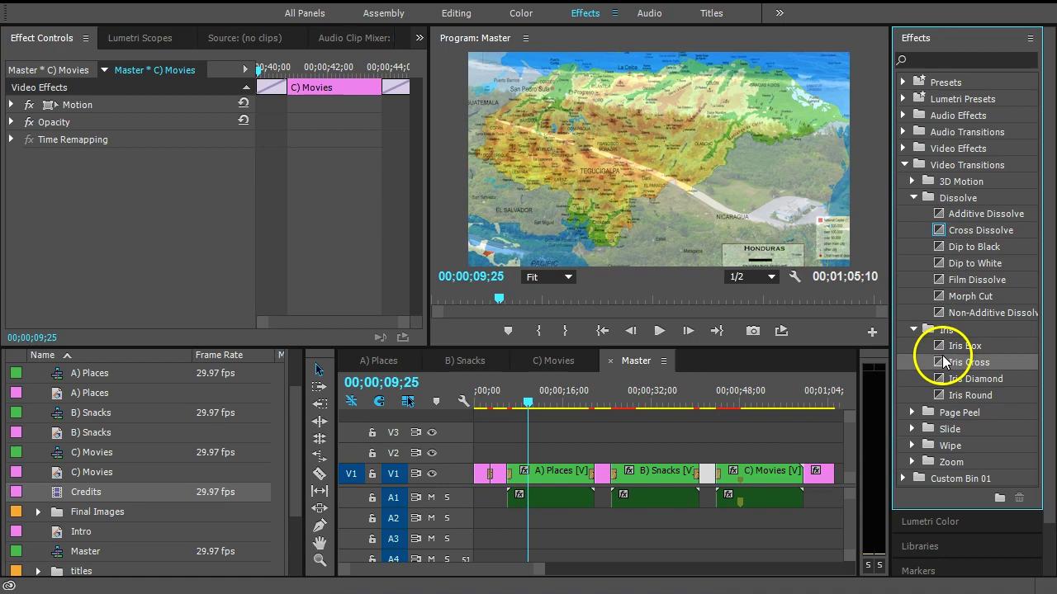
{"action": "left_click_drag", "start_coordinate": [942, 357], "coordinate": [805, 477]}
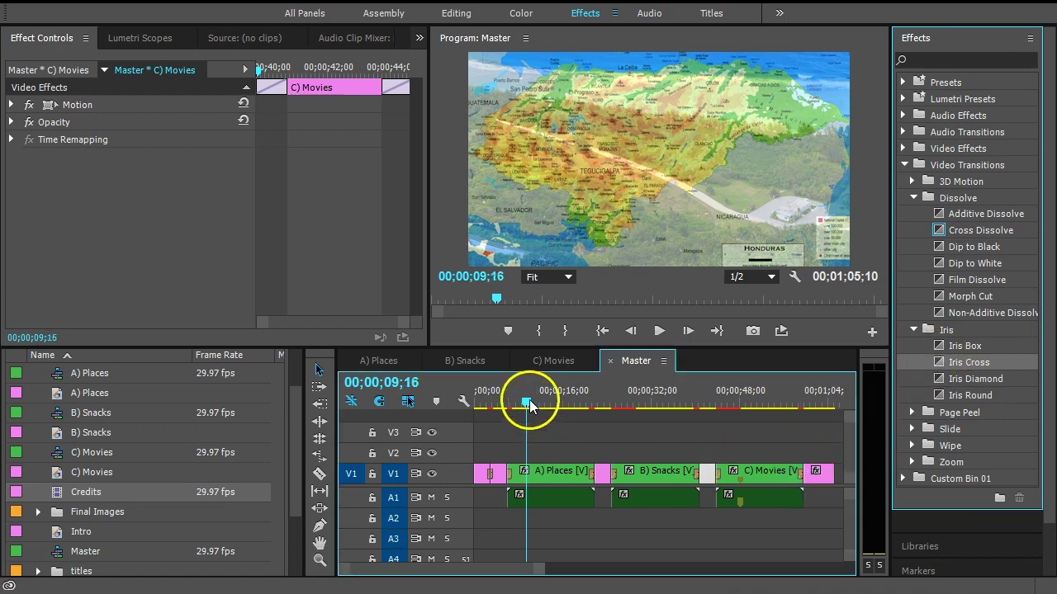
{"action": "mouse_move", "coordinate": [530, 401]}
{"action": "left_mouse_down"}
{"action": "mouse_move", "coordinate": [476, 419]}
{"action": "mouse_move", "coordinate": [589, 403]}
{"action": "mouse_move", "coordinate": [821, 427]}
{"action": "mouse_move", "coordinate": [464, 447]}
{"action": "left_mouse_up"}
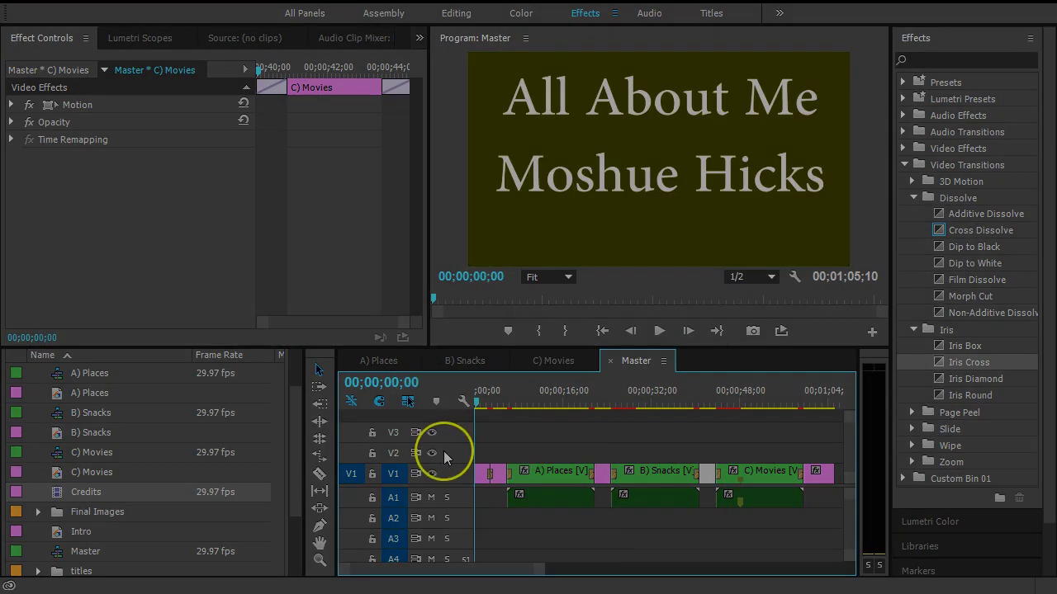